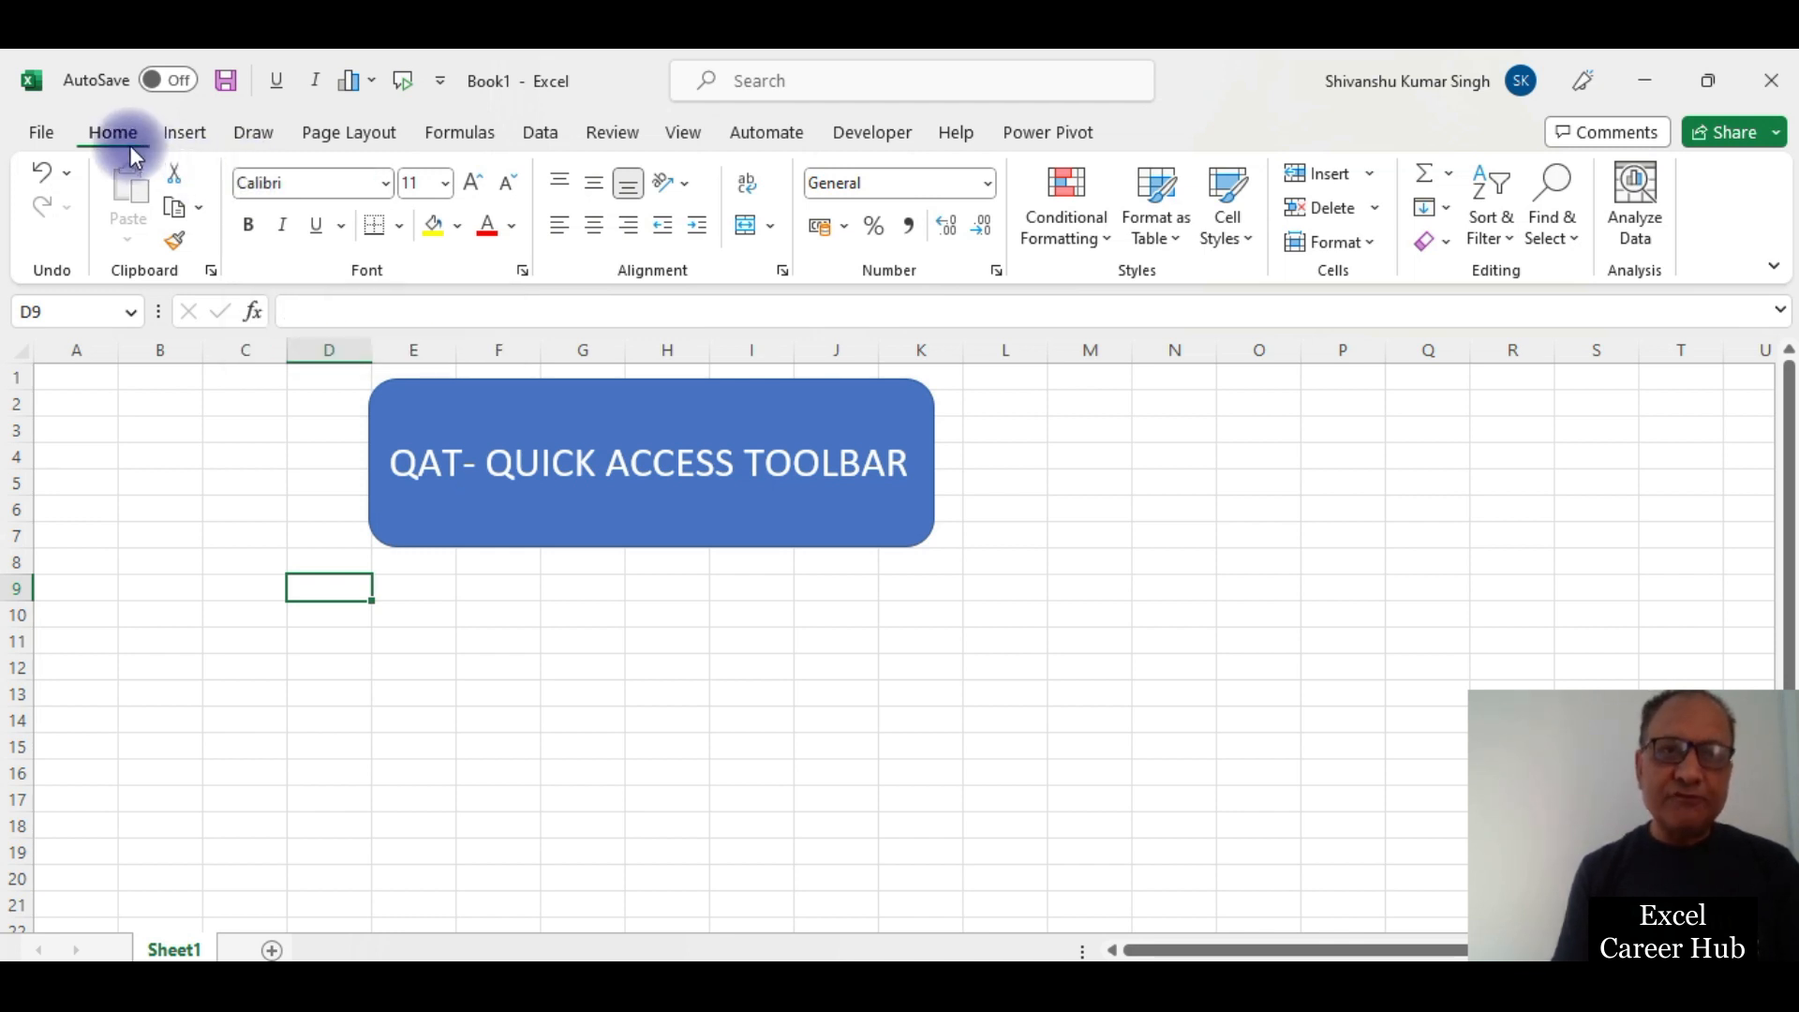
Step: Add the What-If Analysis and Forecast Sheet commands to the Quick Access Toolbar
click(531, 140)
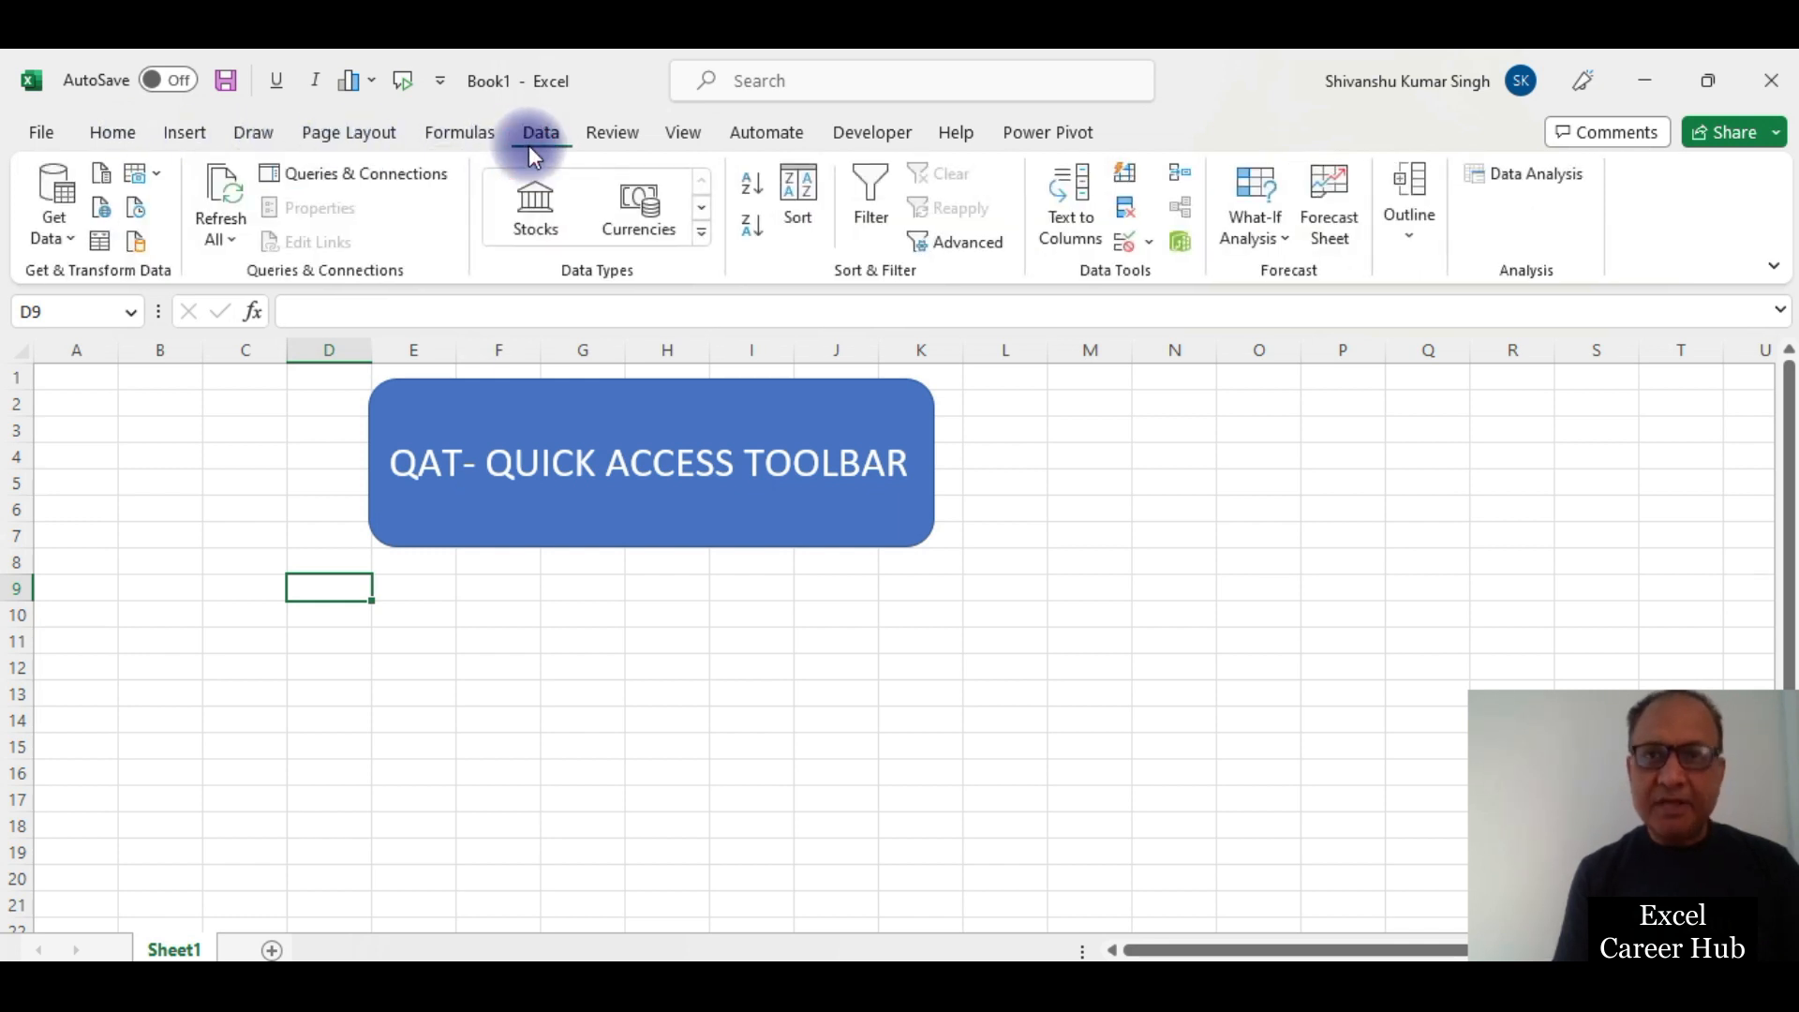
right_click(1263, 231)
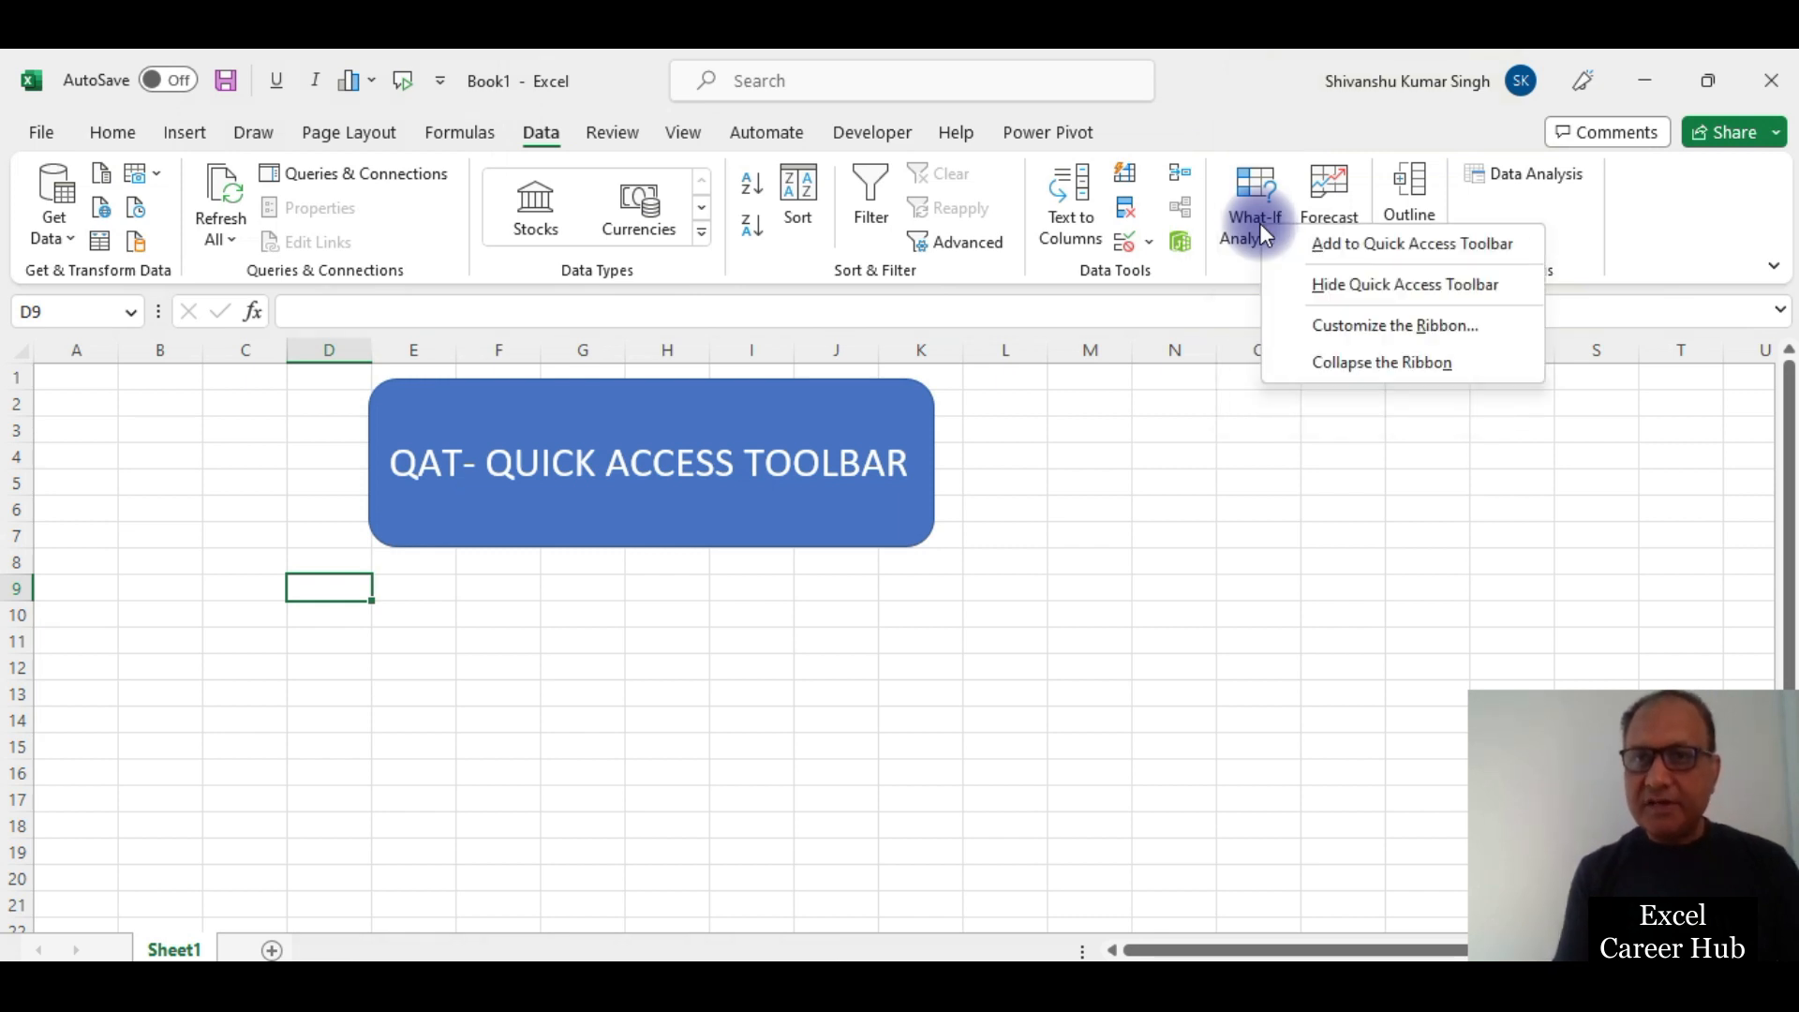
click(1383, 246)
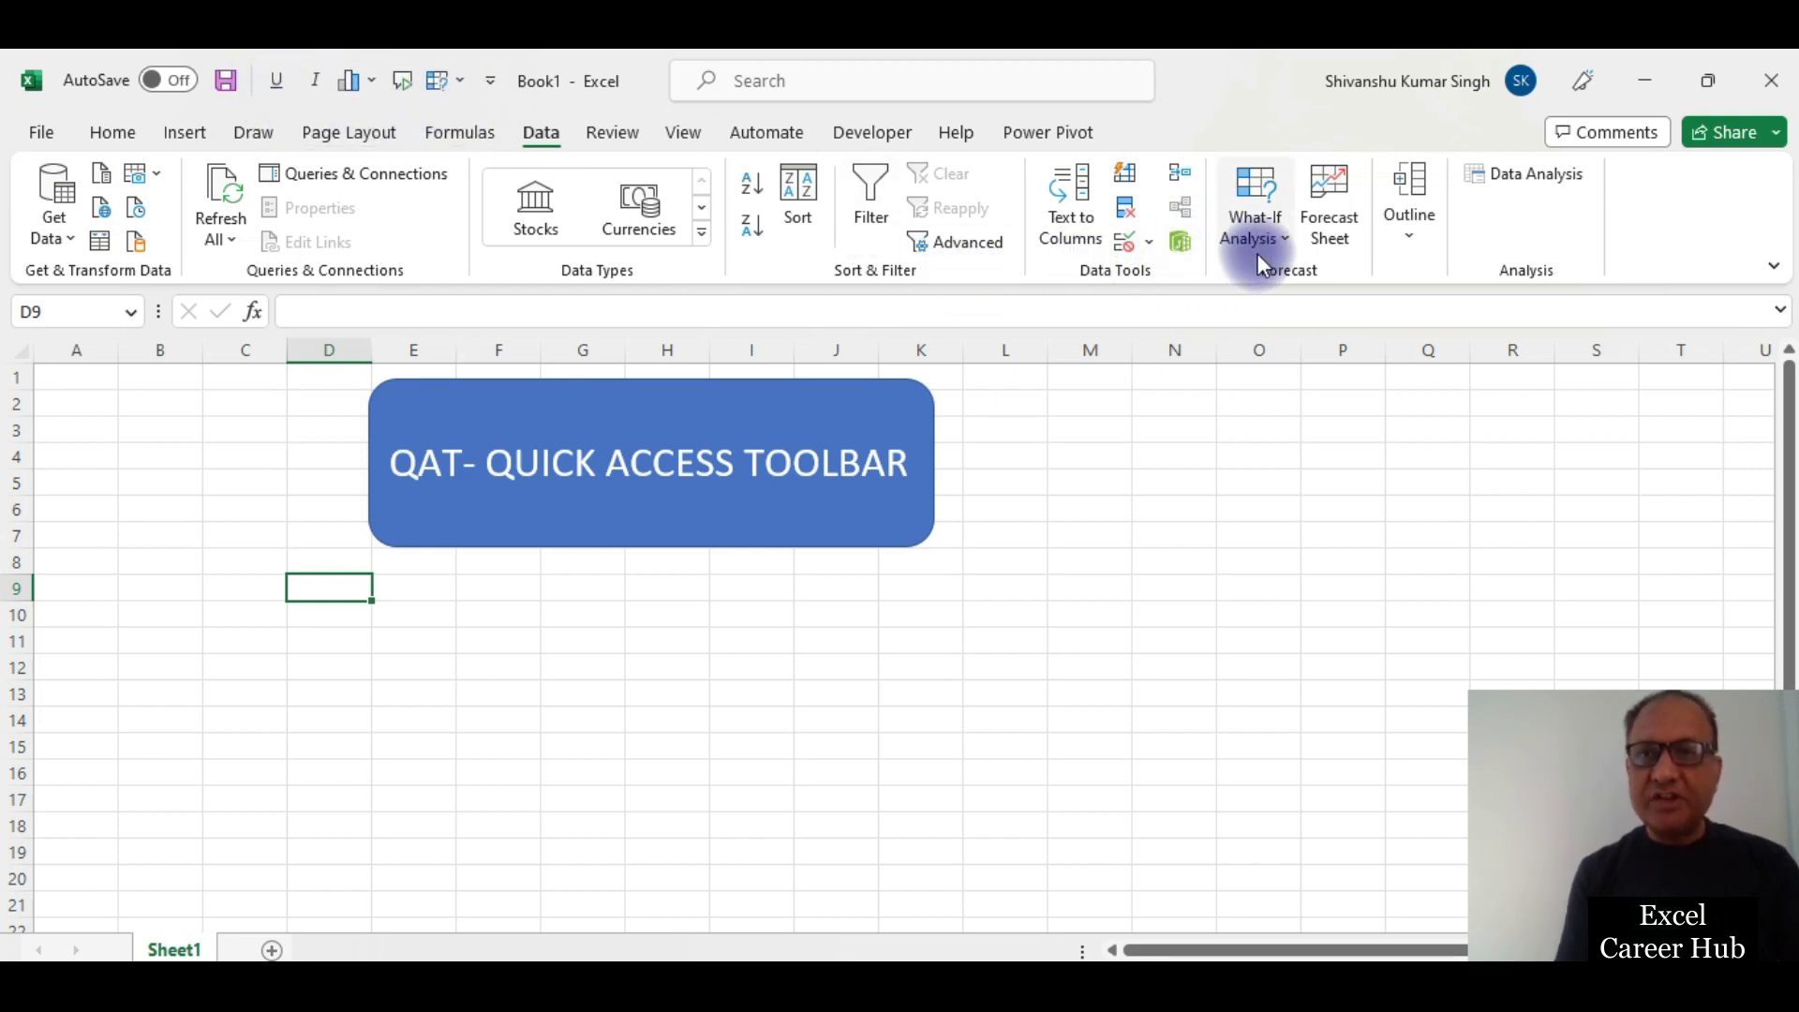
right_click(1340, 195)
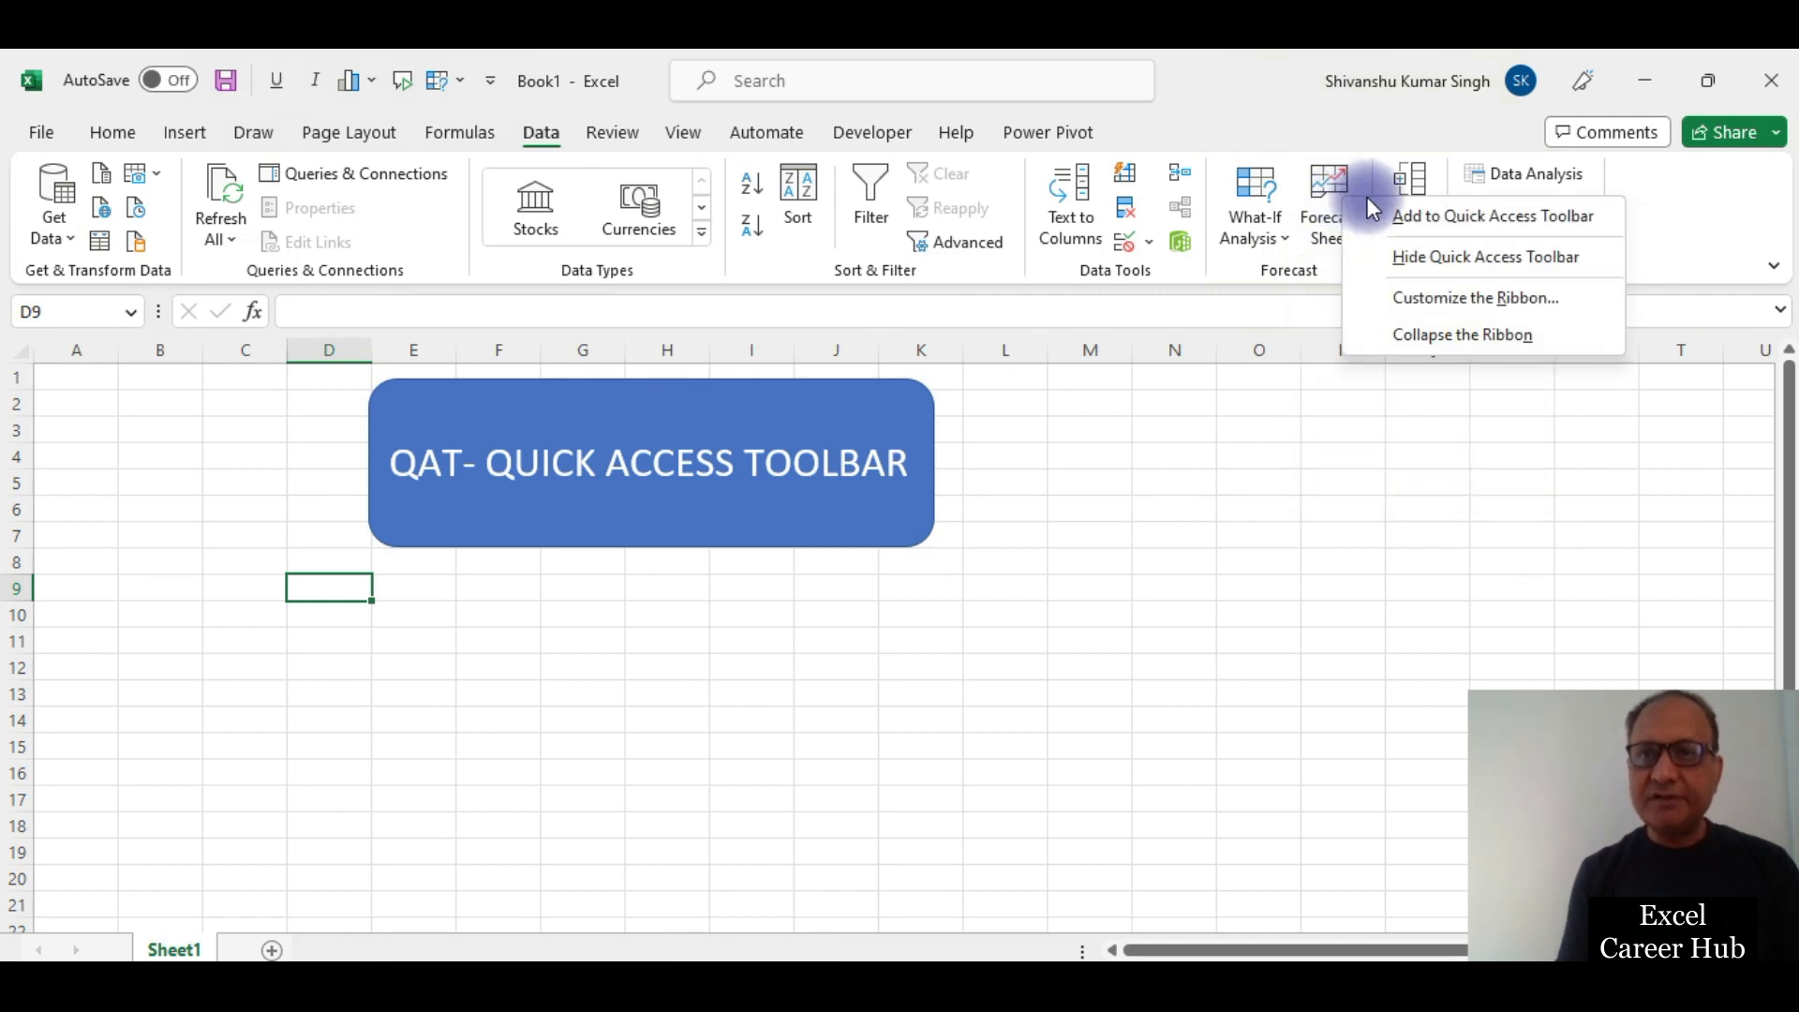
click(1469, 225)
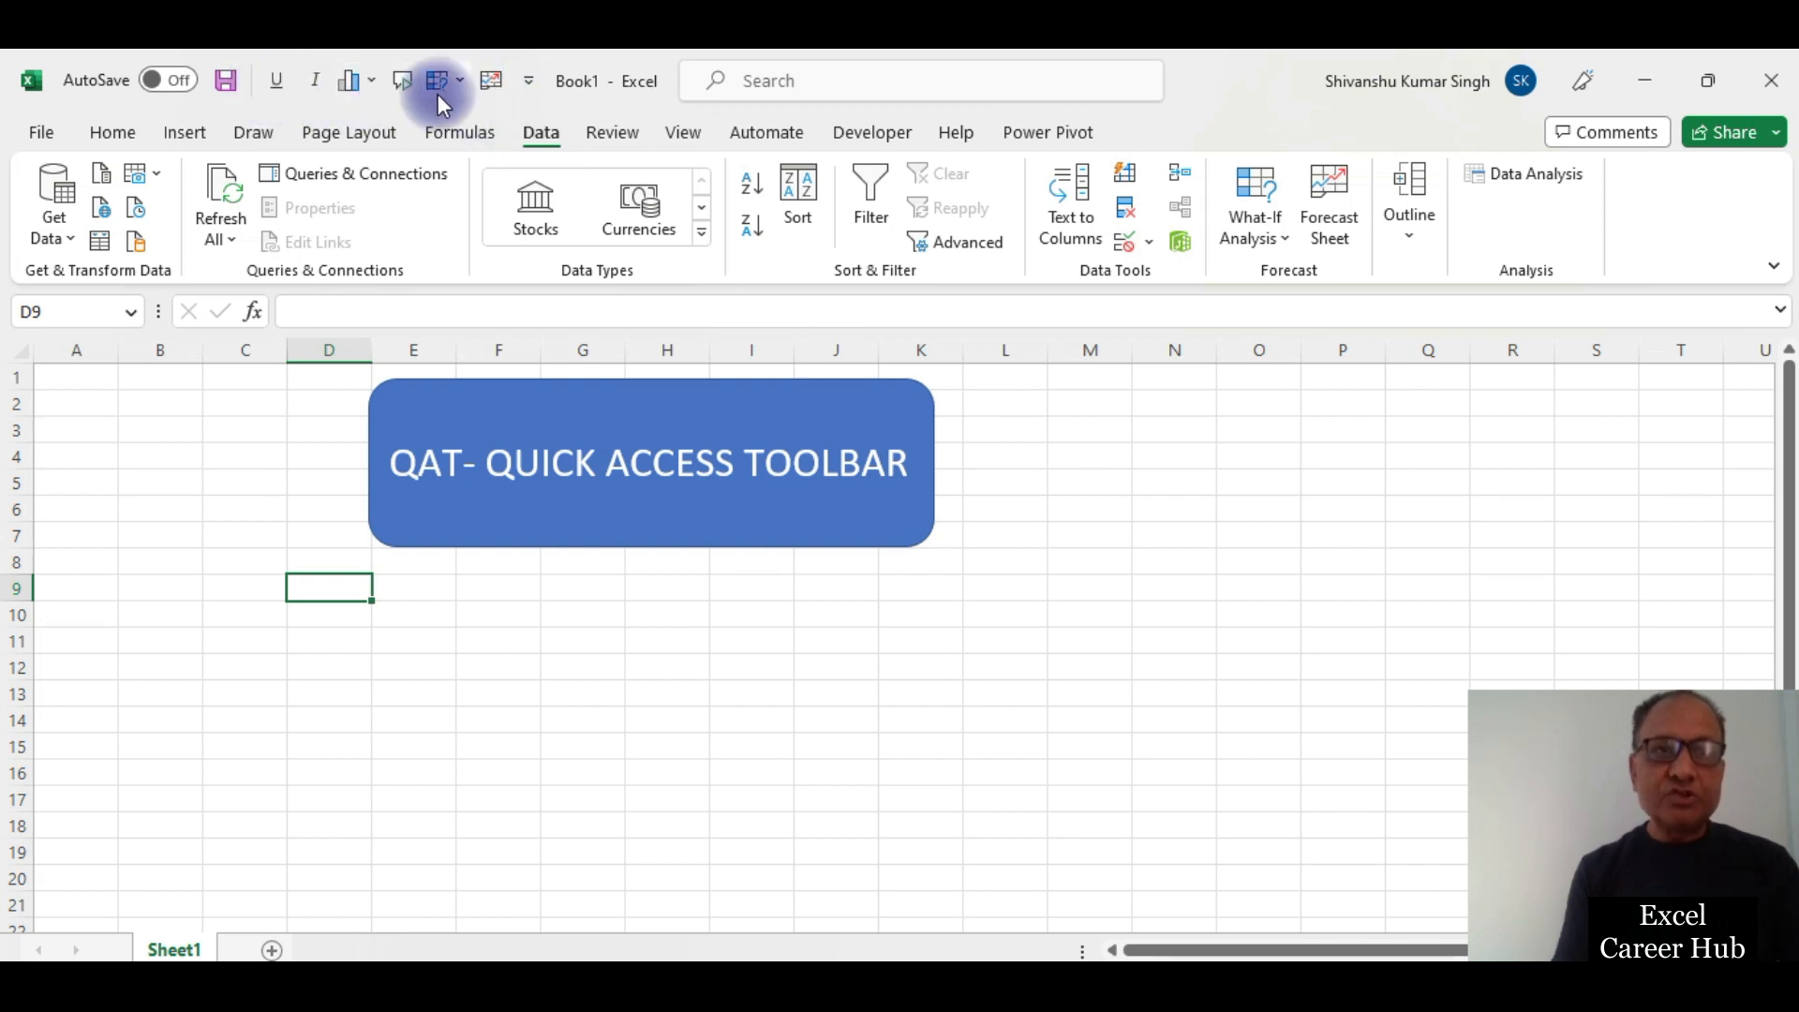
Step: With the Home commands showing, try What-If Analysis and Forecast Sheet from the Quick Access Toolbar, and dismiss the forecast dialog
click(107, 138)
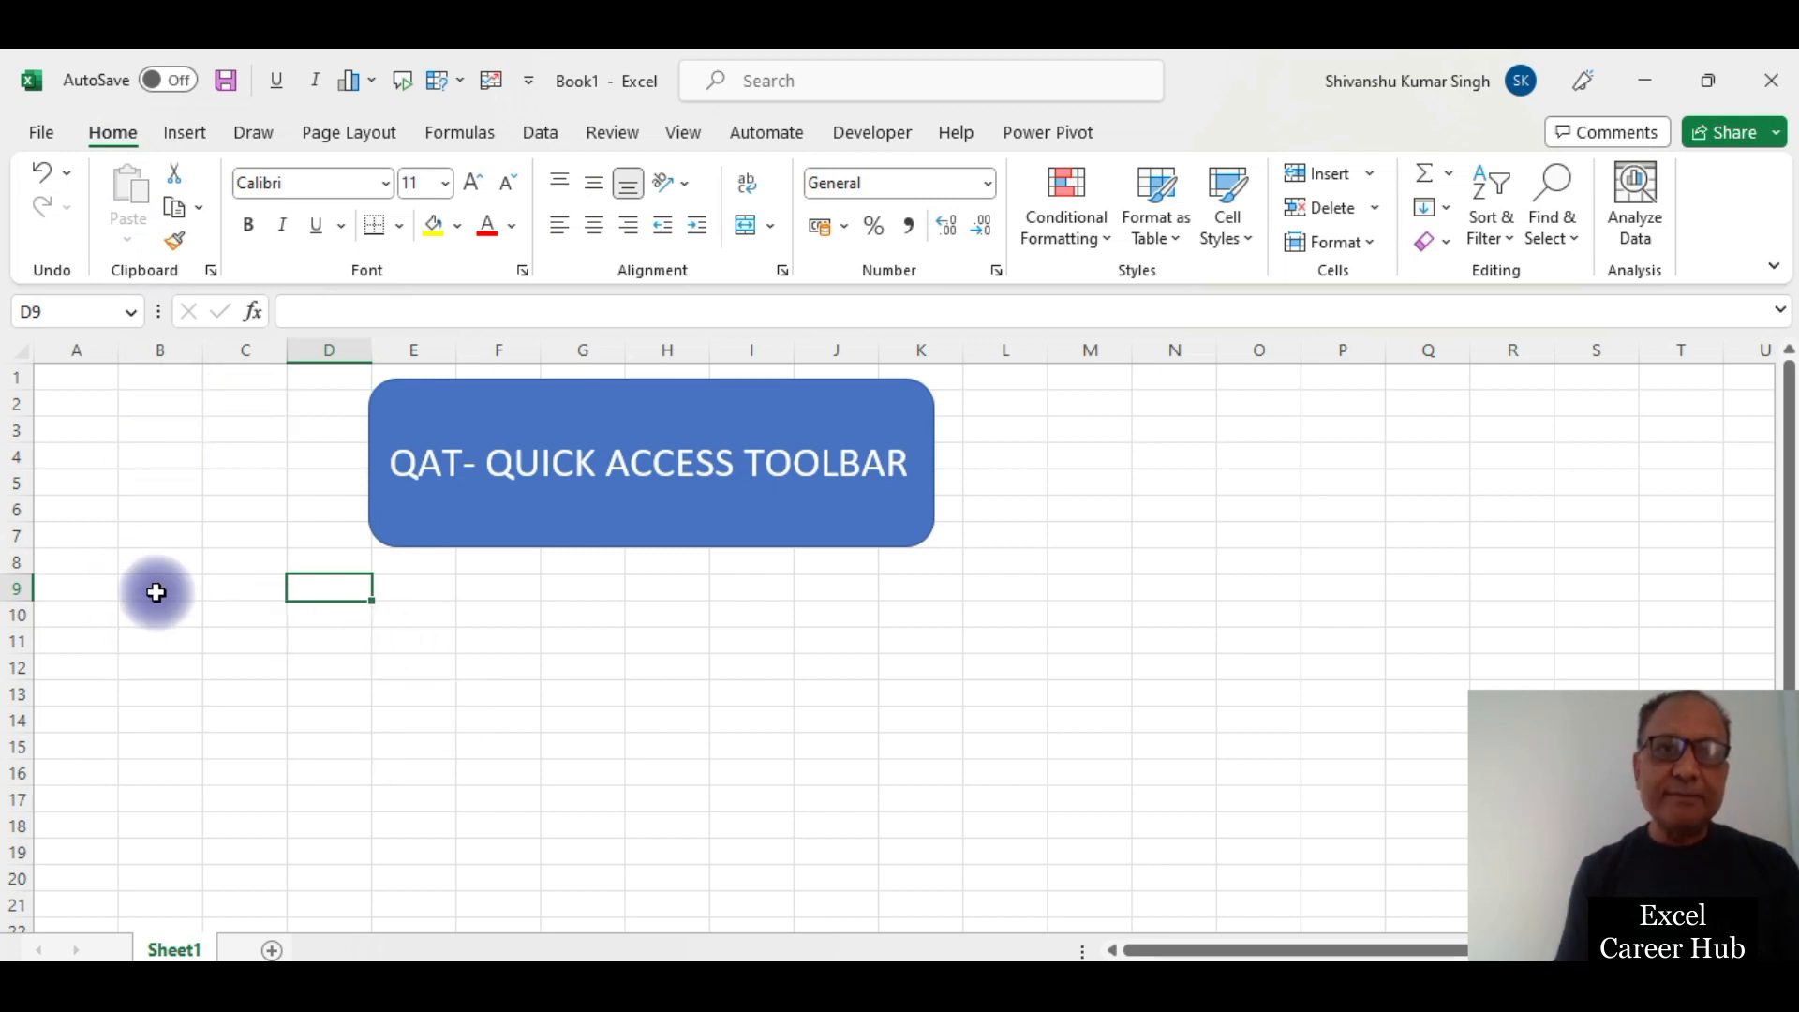
click(438, 83)
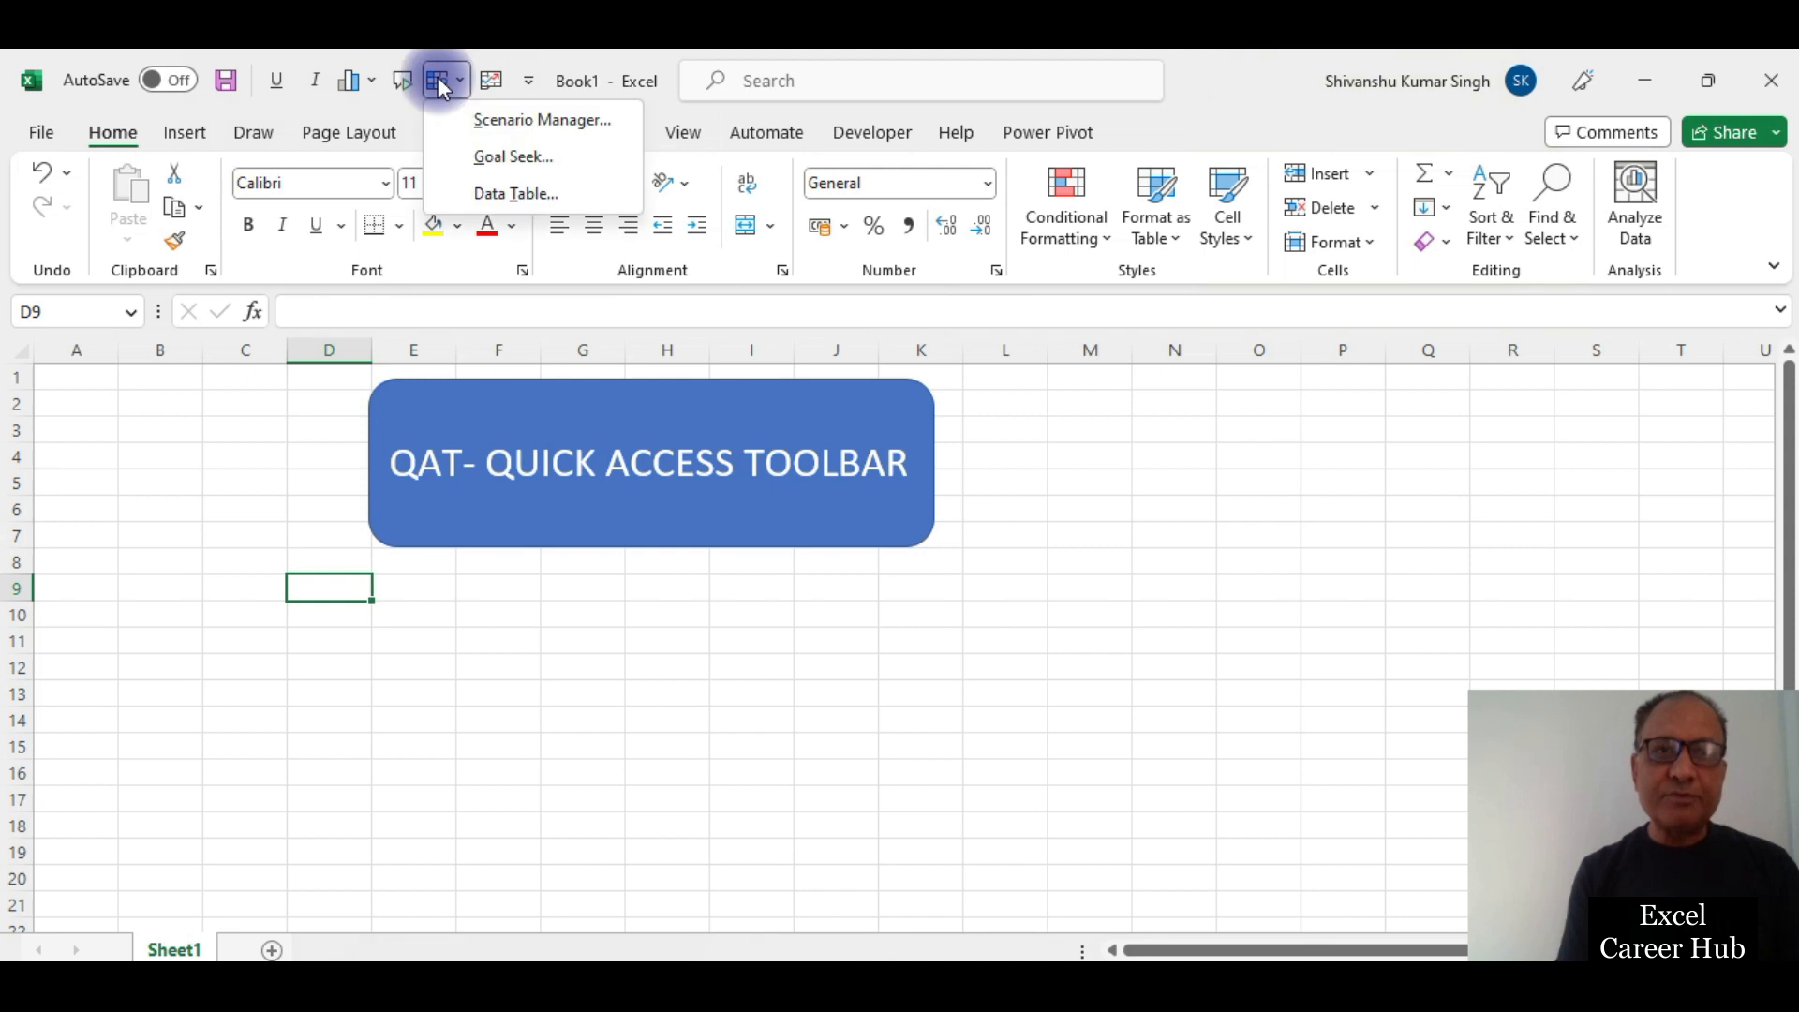
click(491, 87)
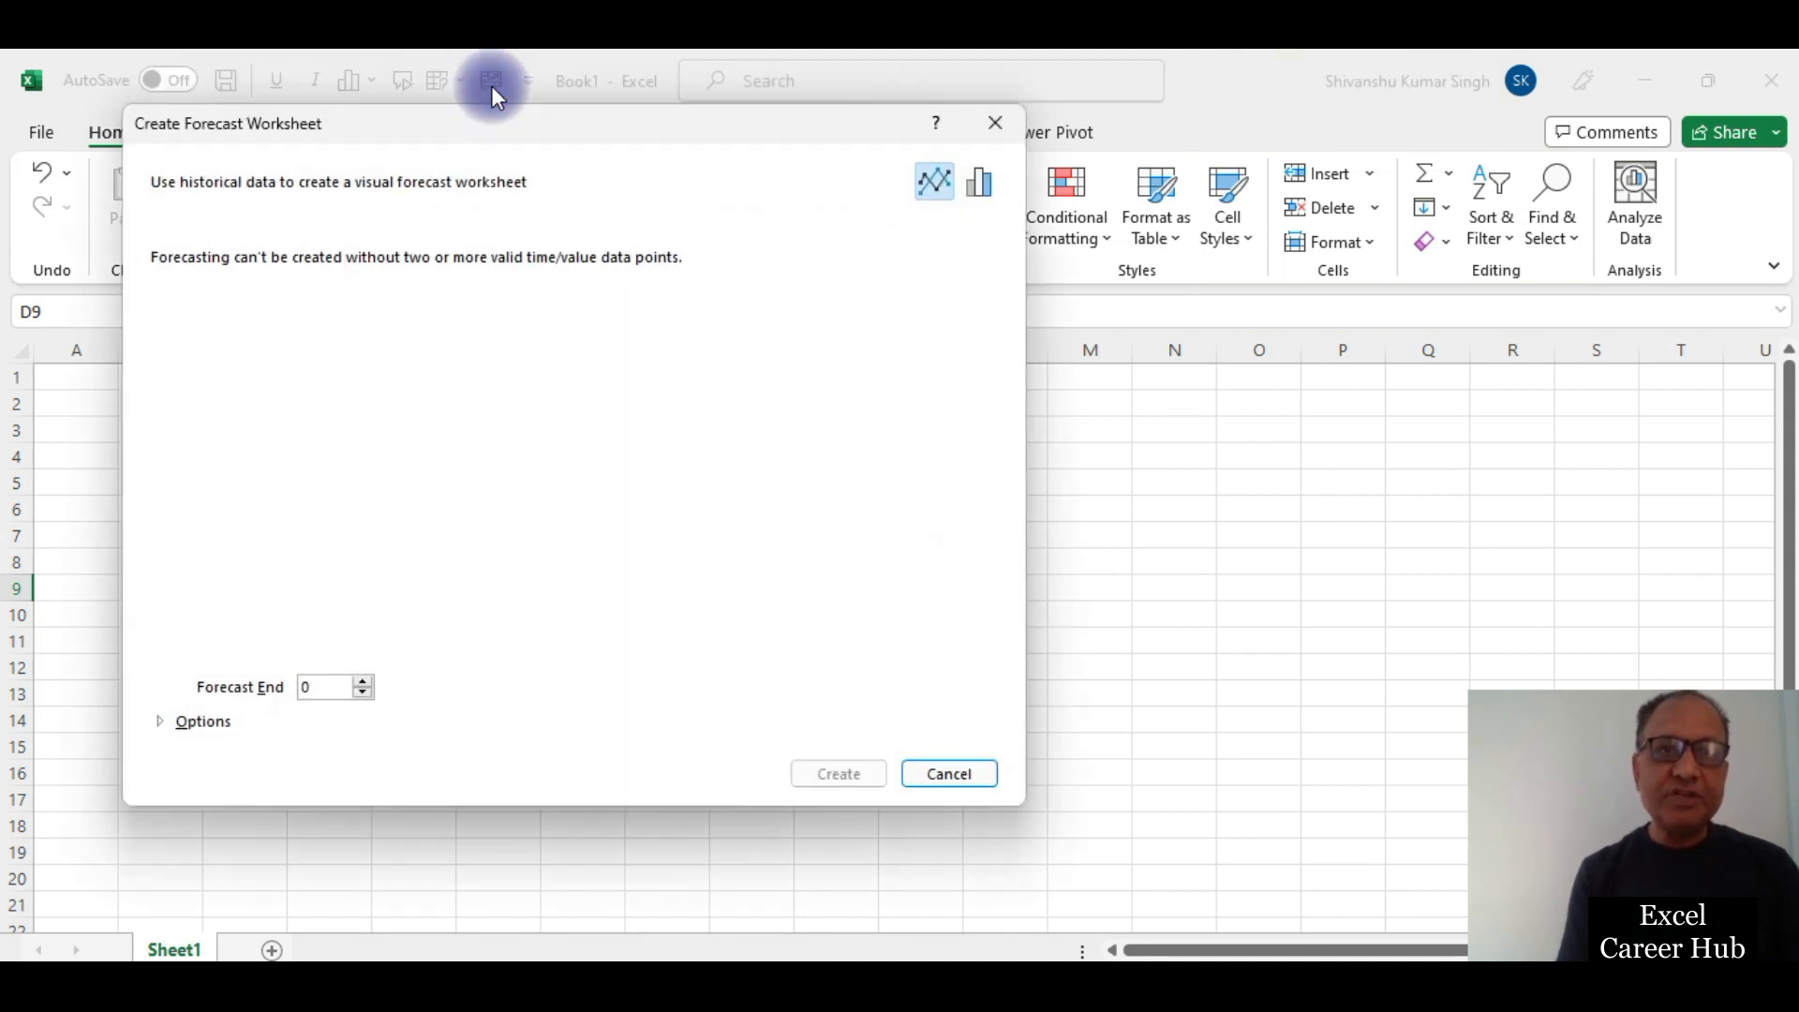
click(996, 124)
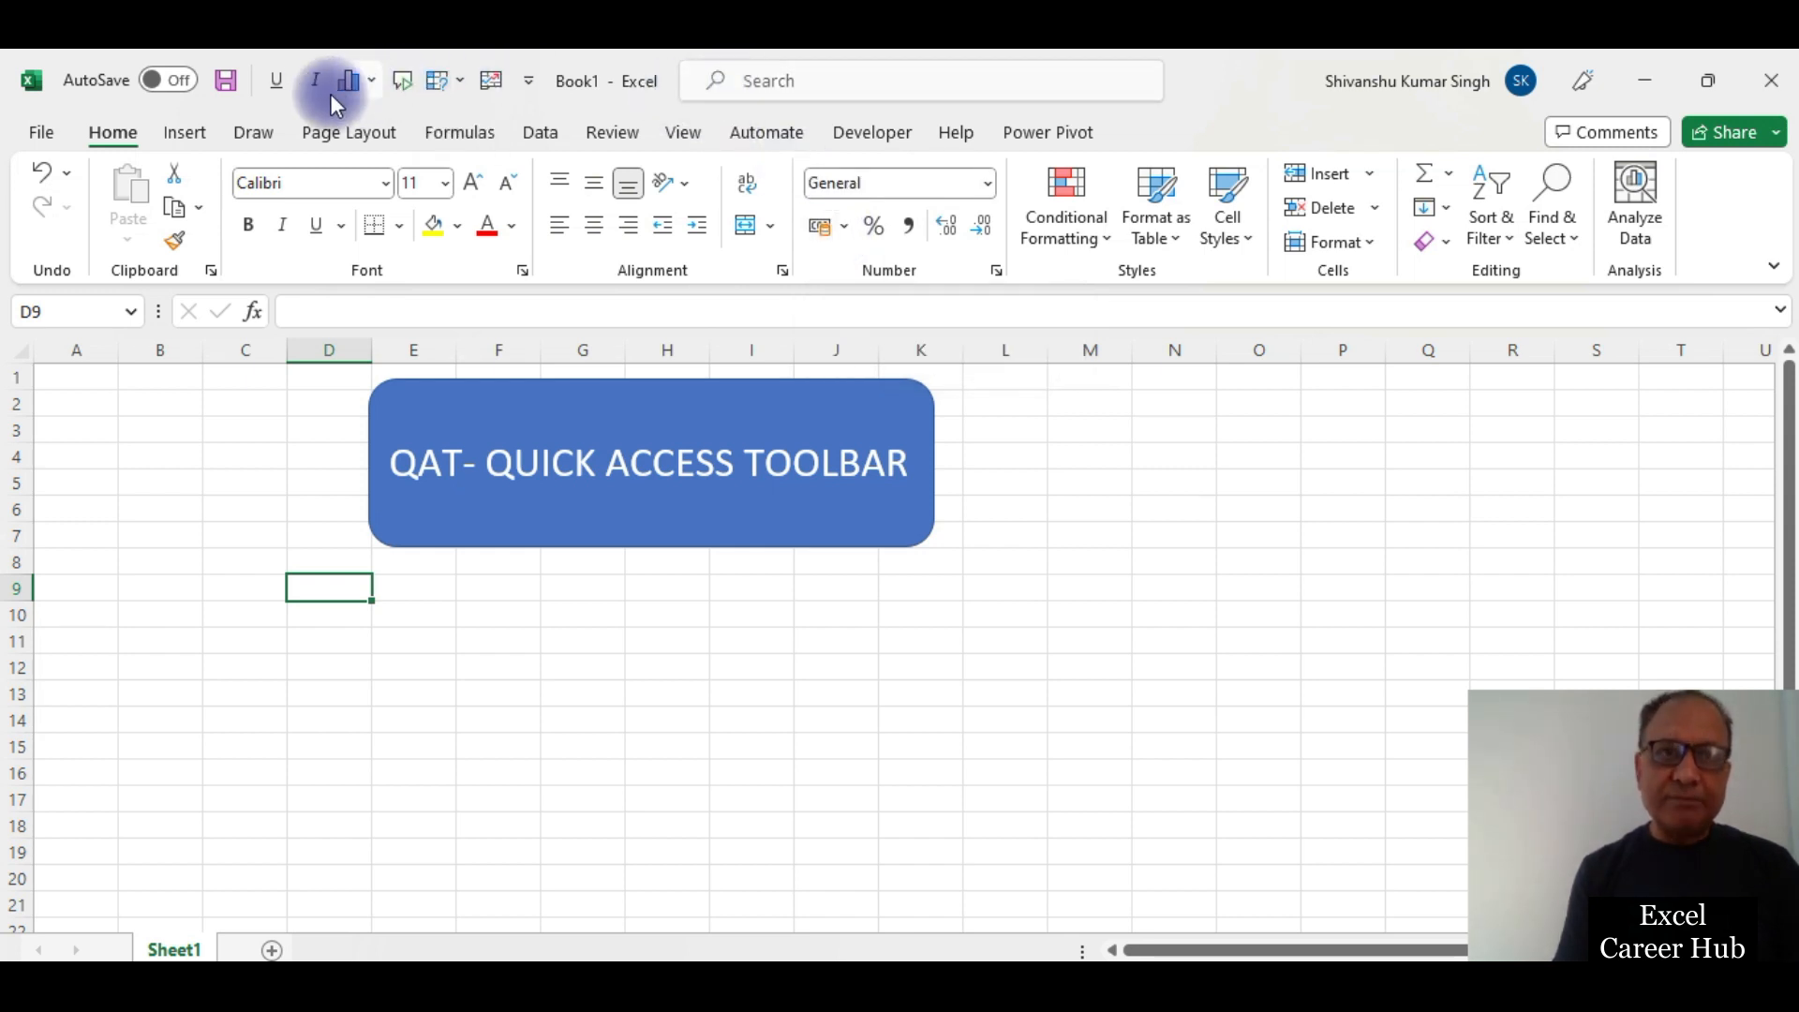
Step: Remove the Forecast Sheet and What-If Analysis commands from the Quick Access Toolbar
right_click(486, 83)
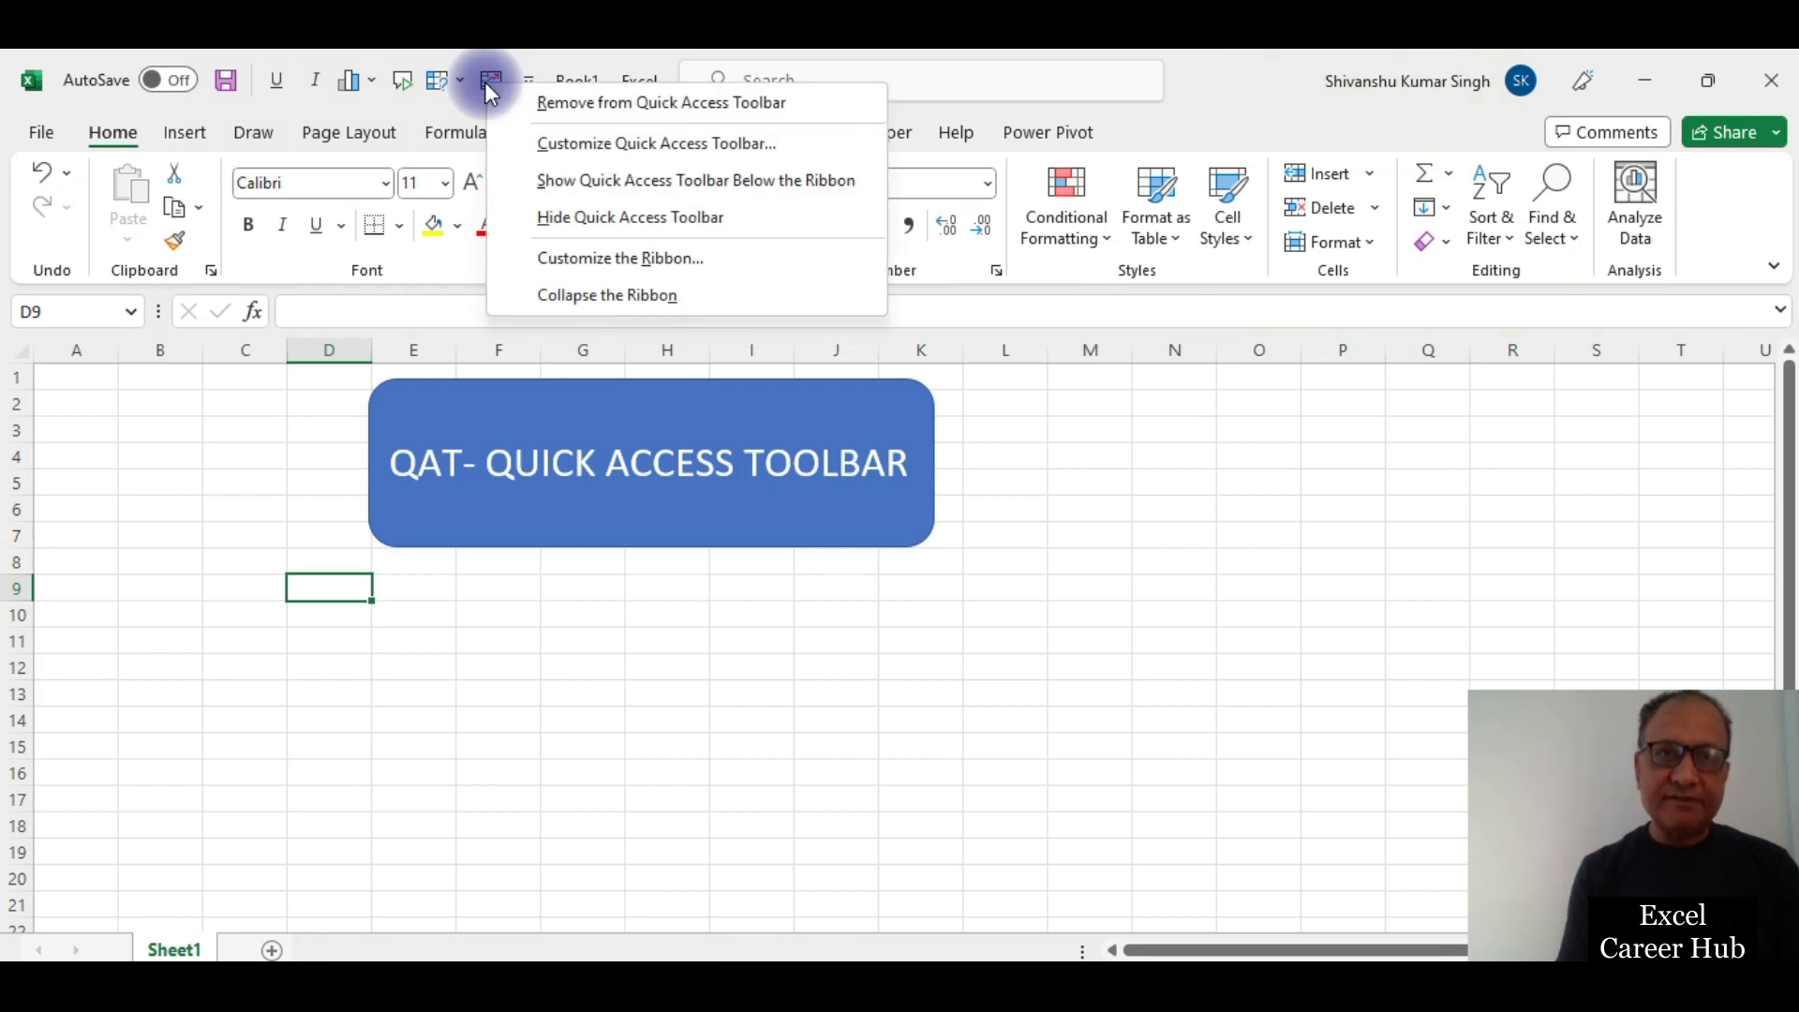
click(584, 103)
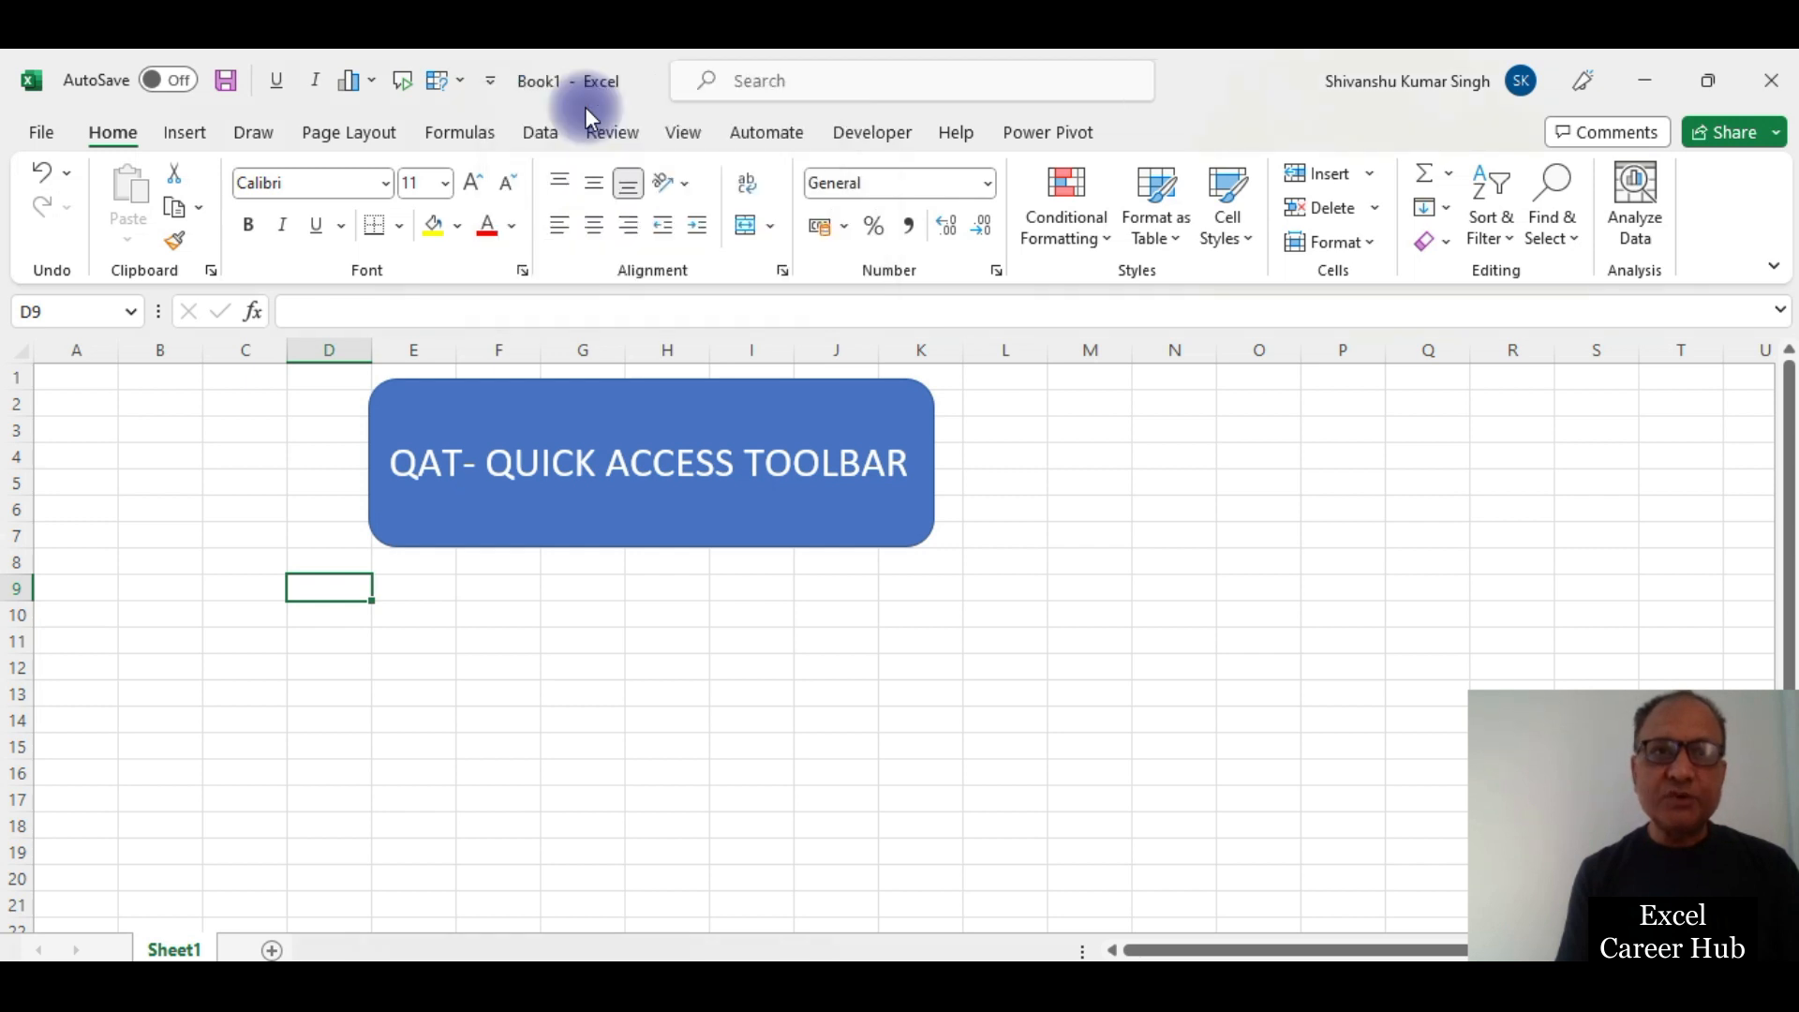
right_click(435, 82)
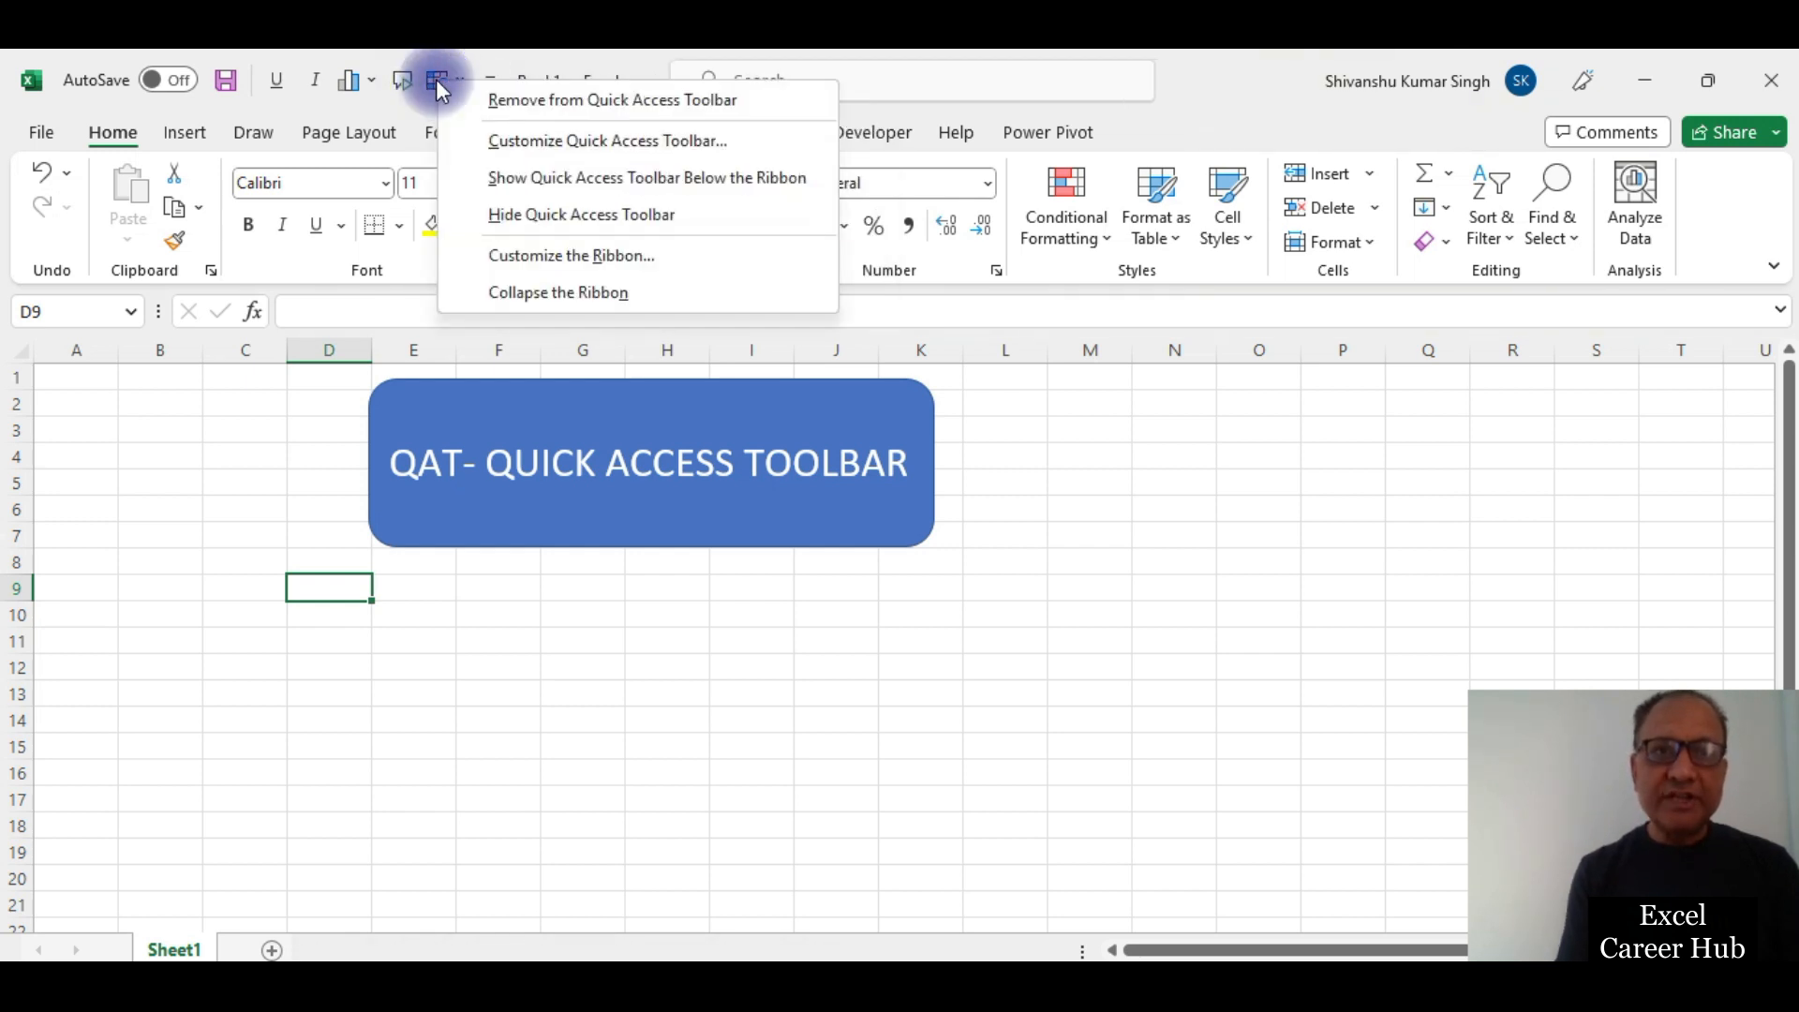
click(532, 93)
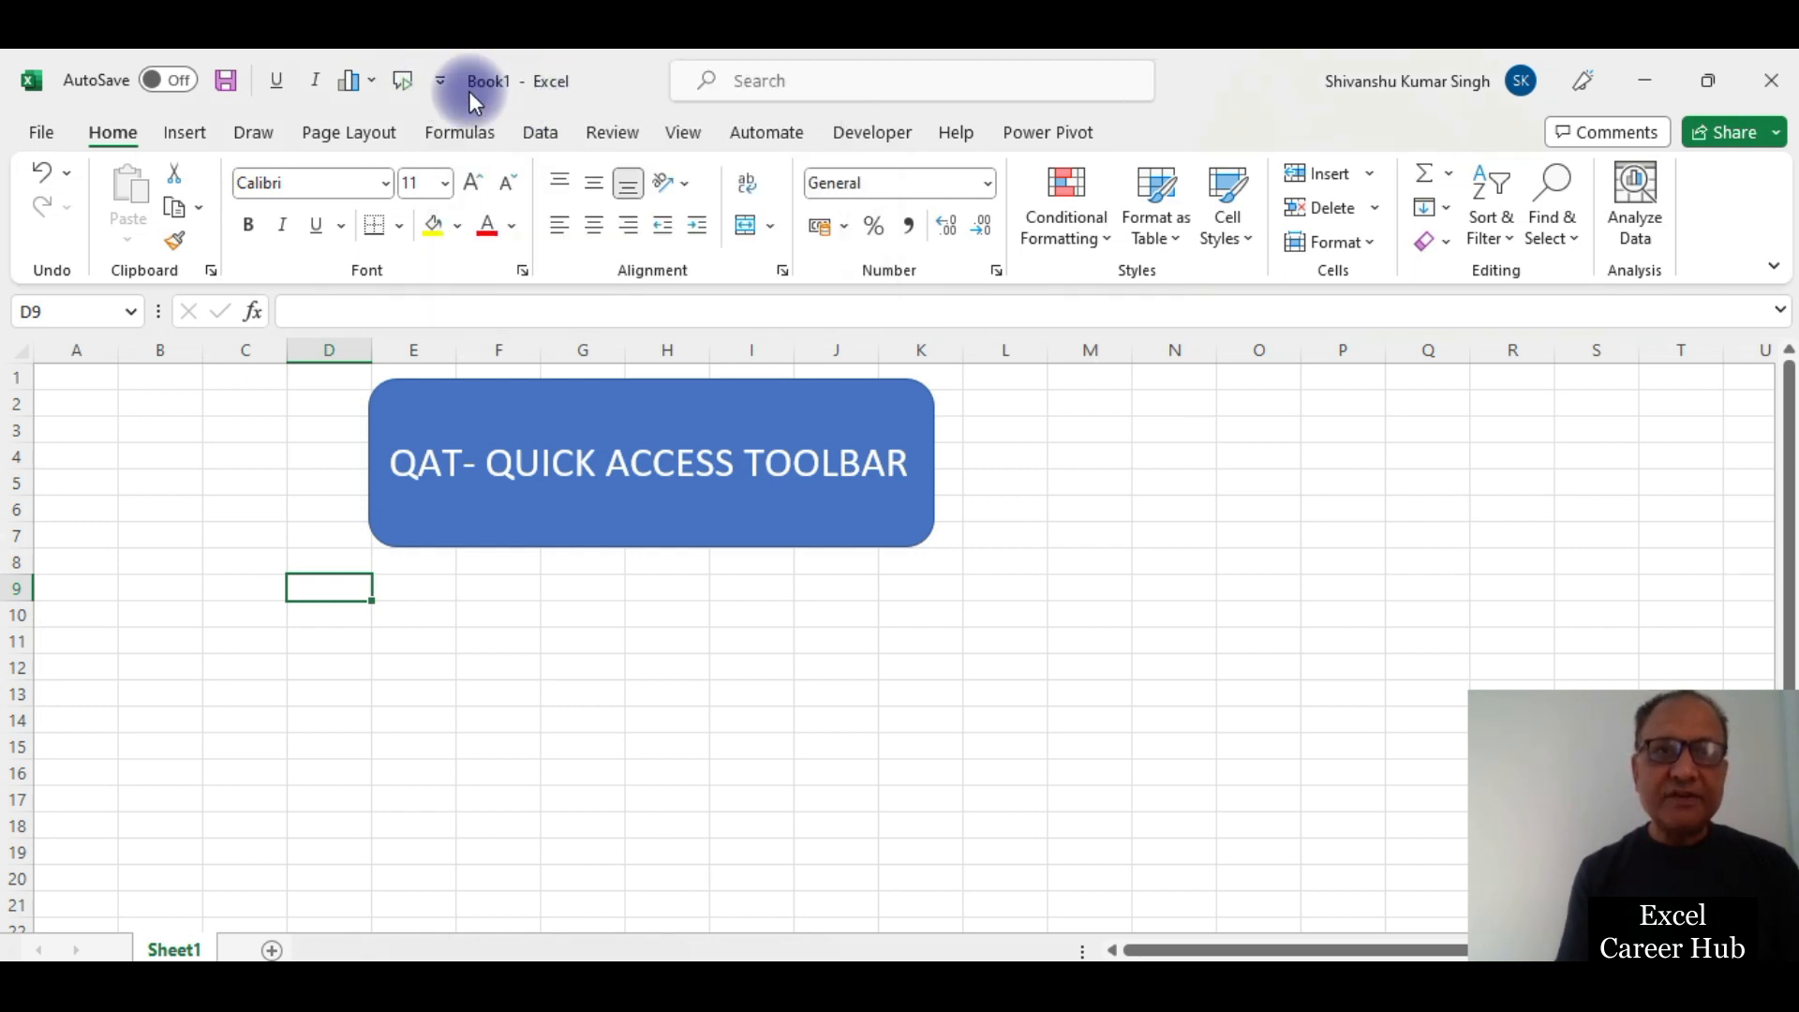
Step: Remove the Speak Cells and column chart commands from the Quick Access Toolbar, leaving Underline and Italic
right_click(401, 81)
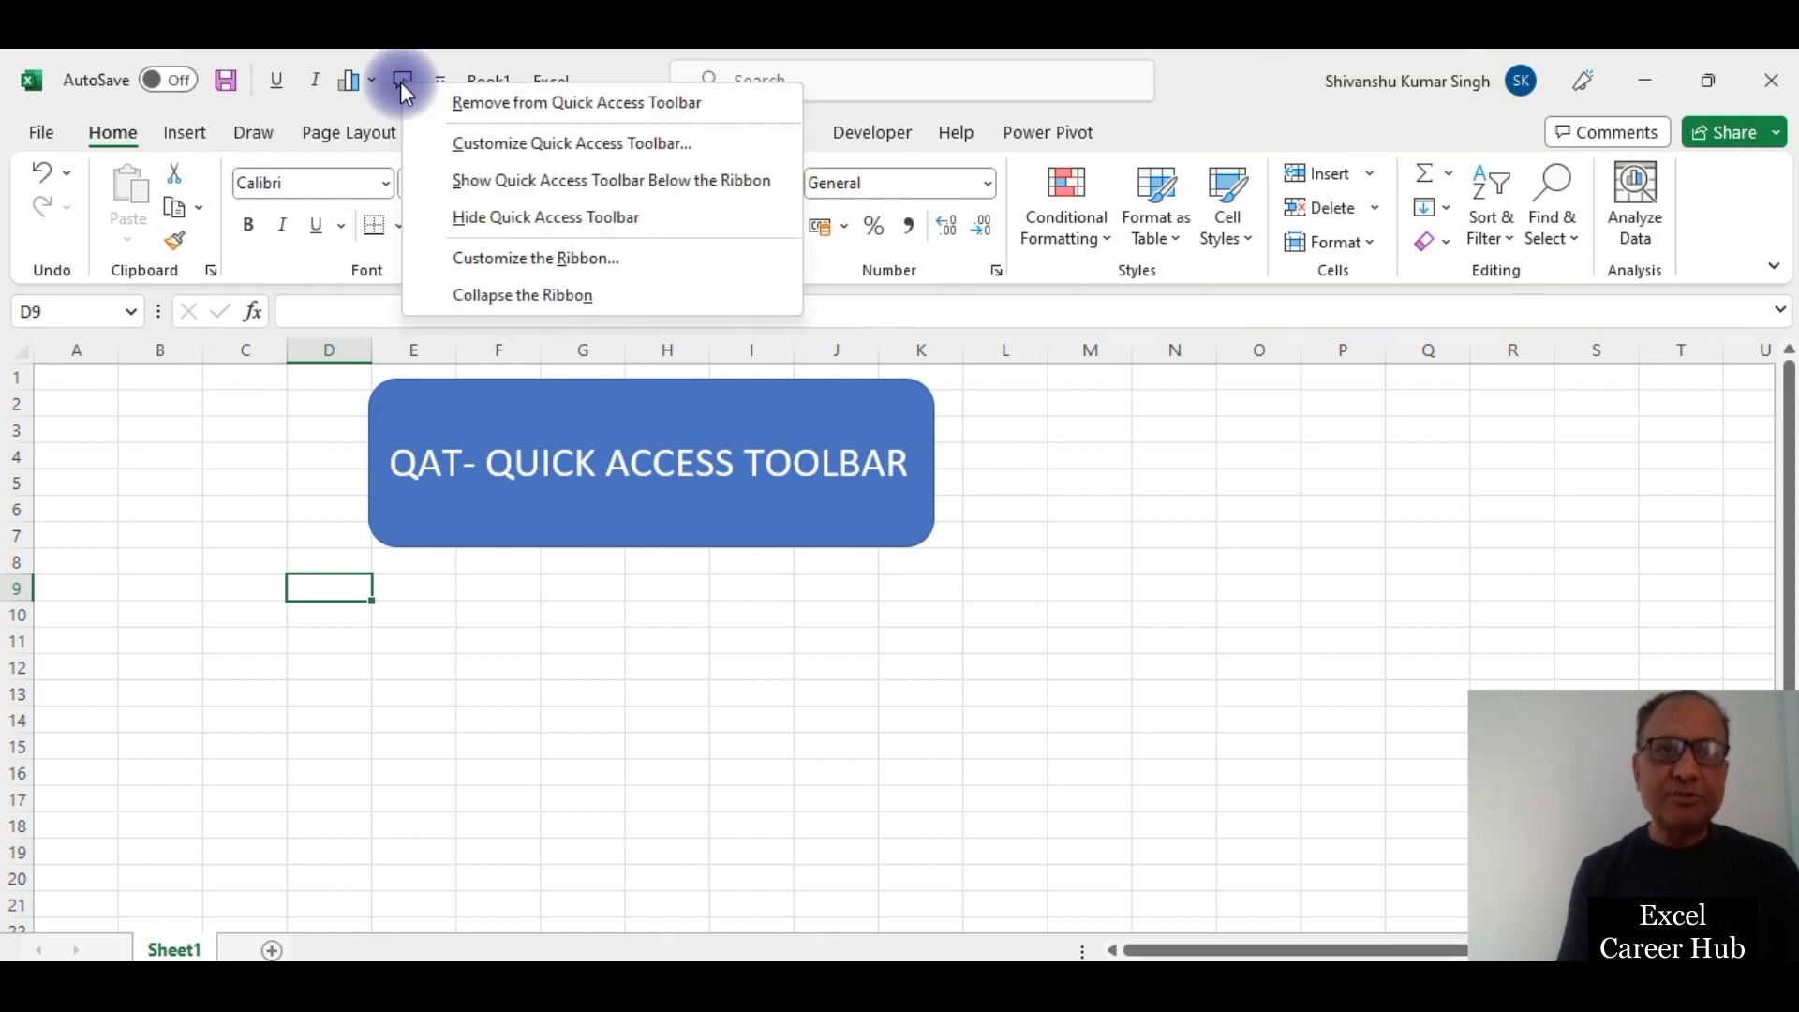
click(526, 103)
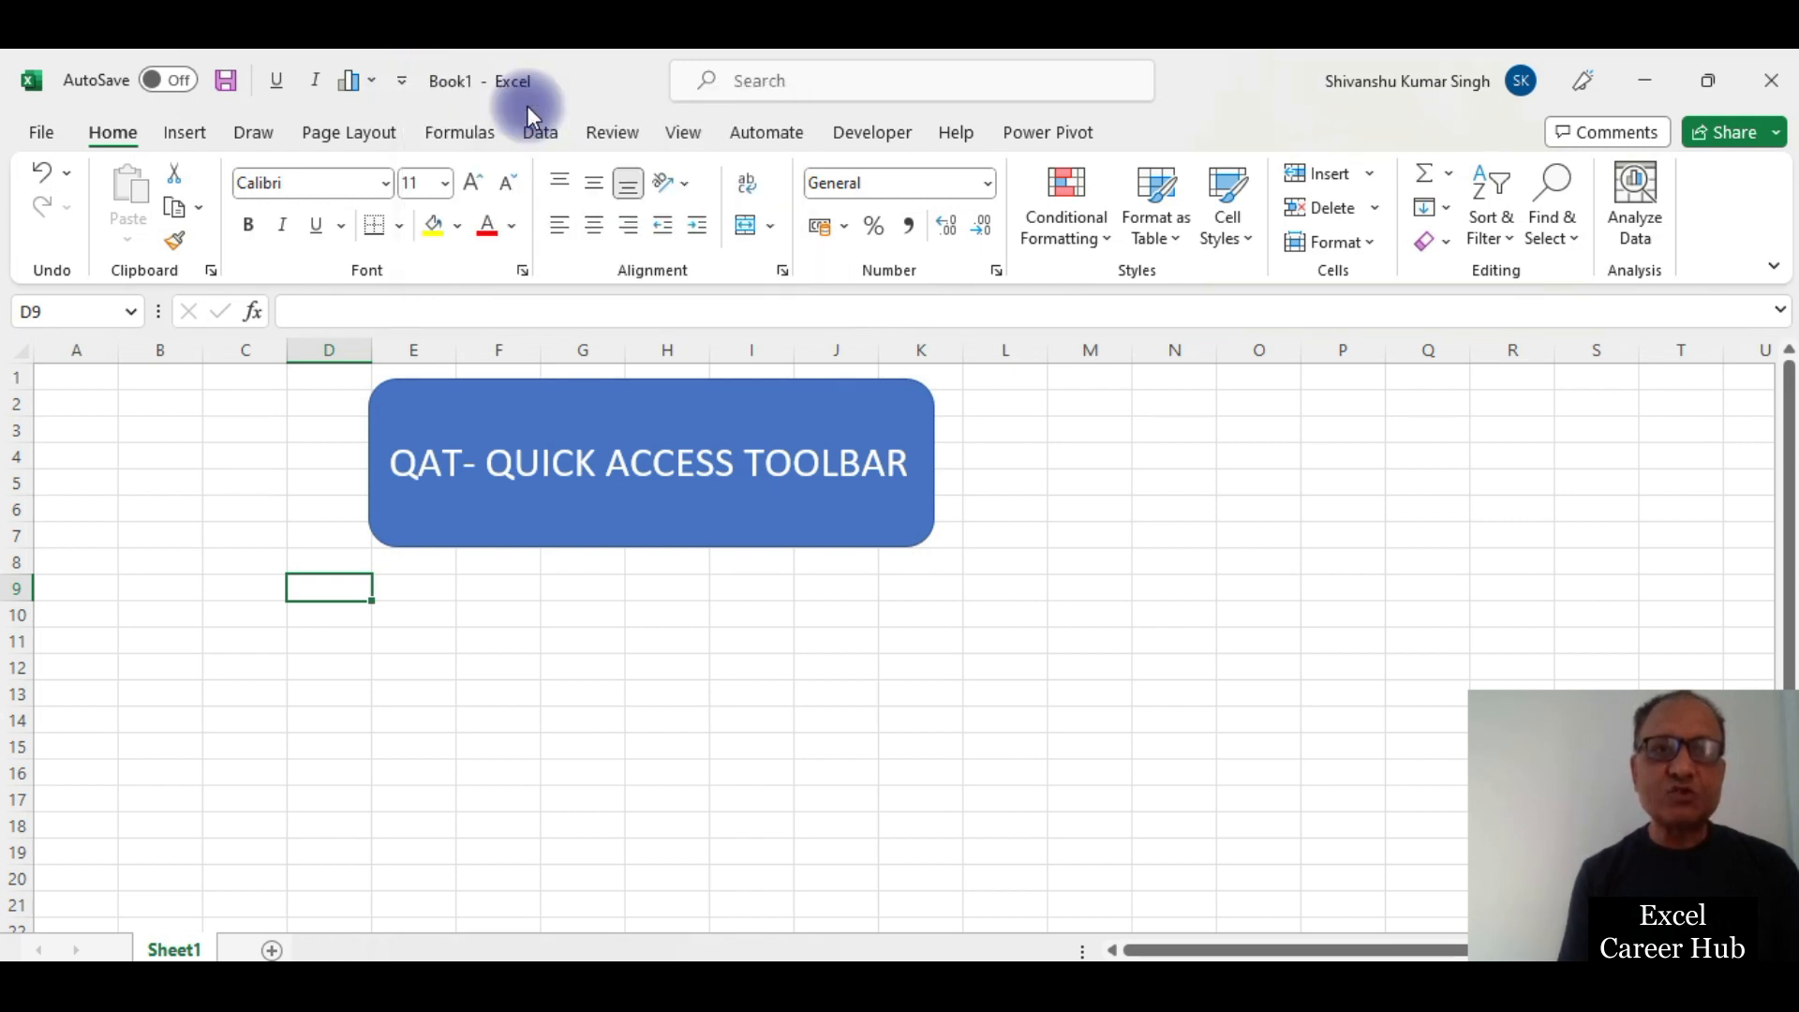
right_click(349, 80)
click(425, 99)
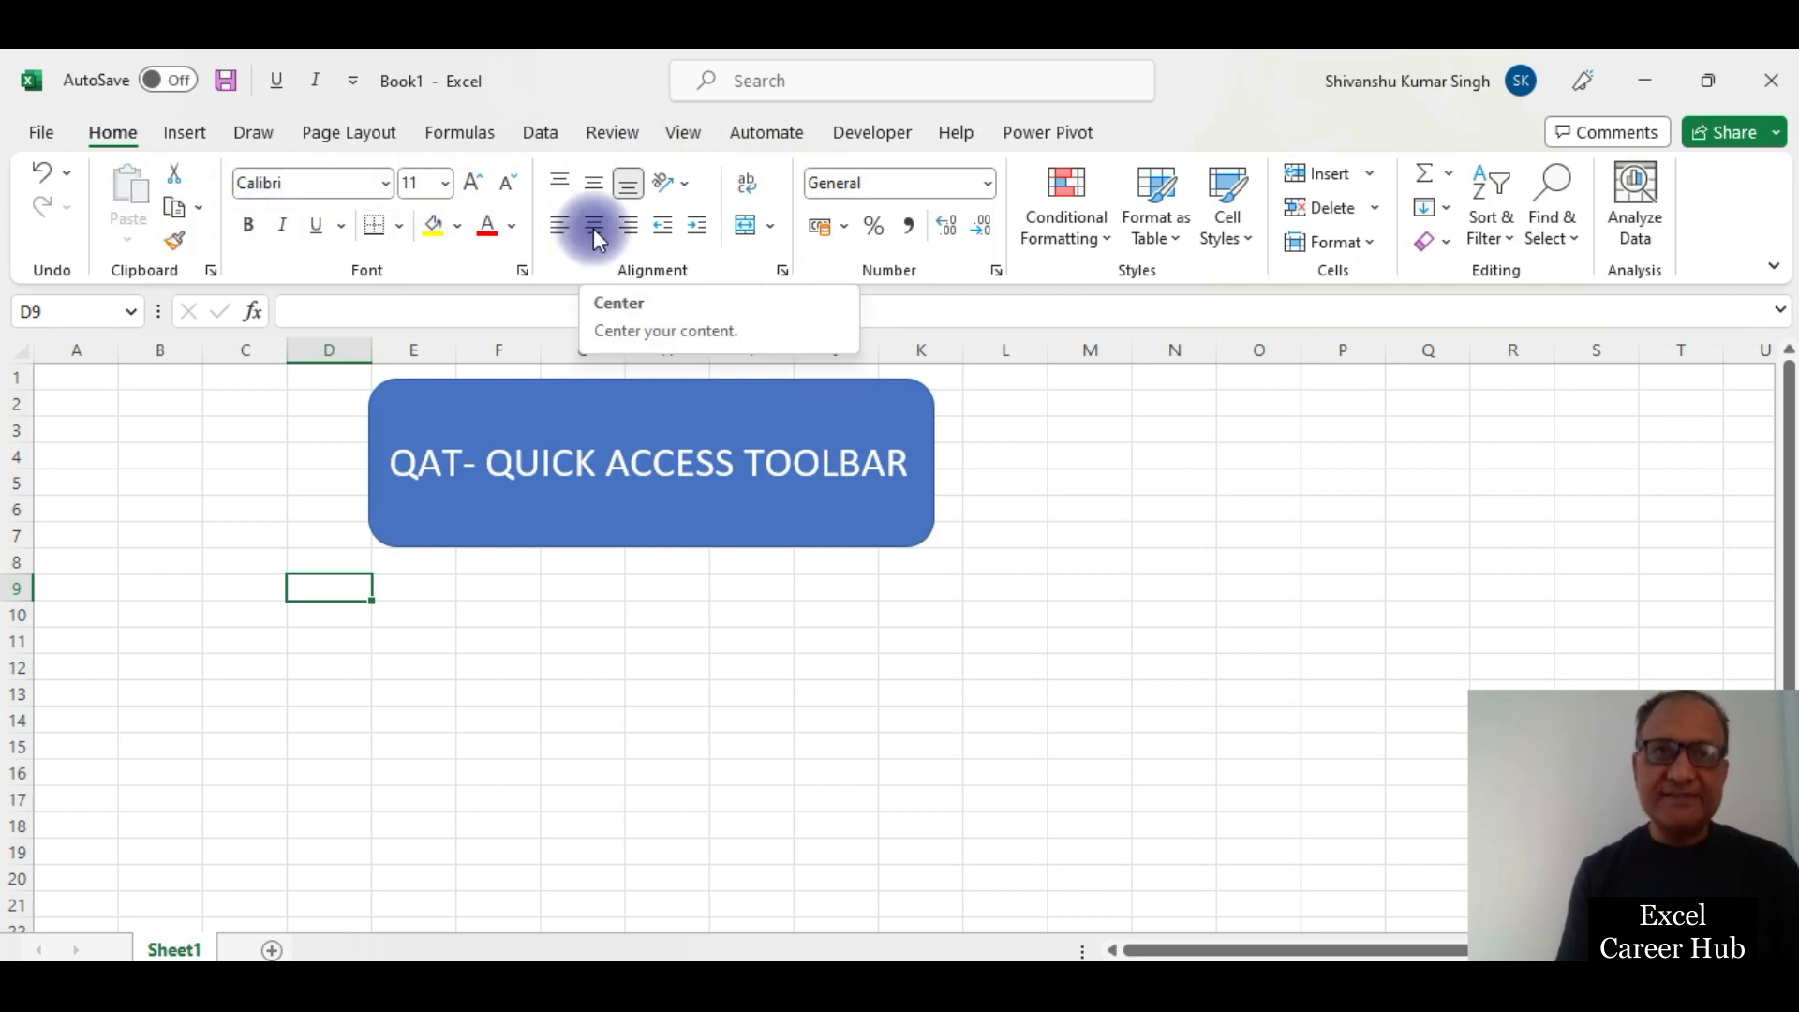
Step: Open the Quick Access Toolbar customization options and list All Commands as the command source
right_click(319, 86)
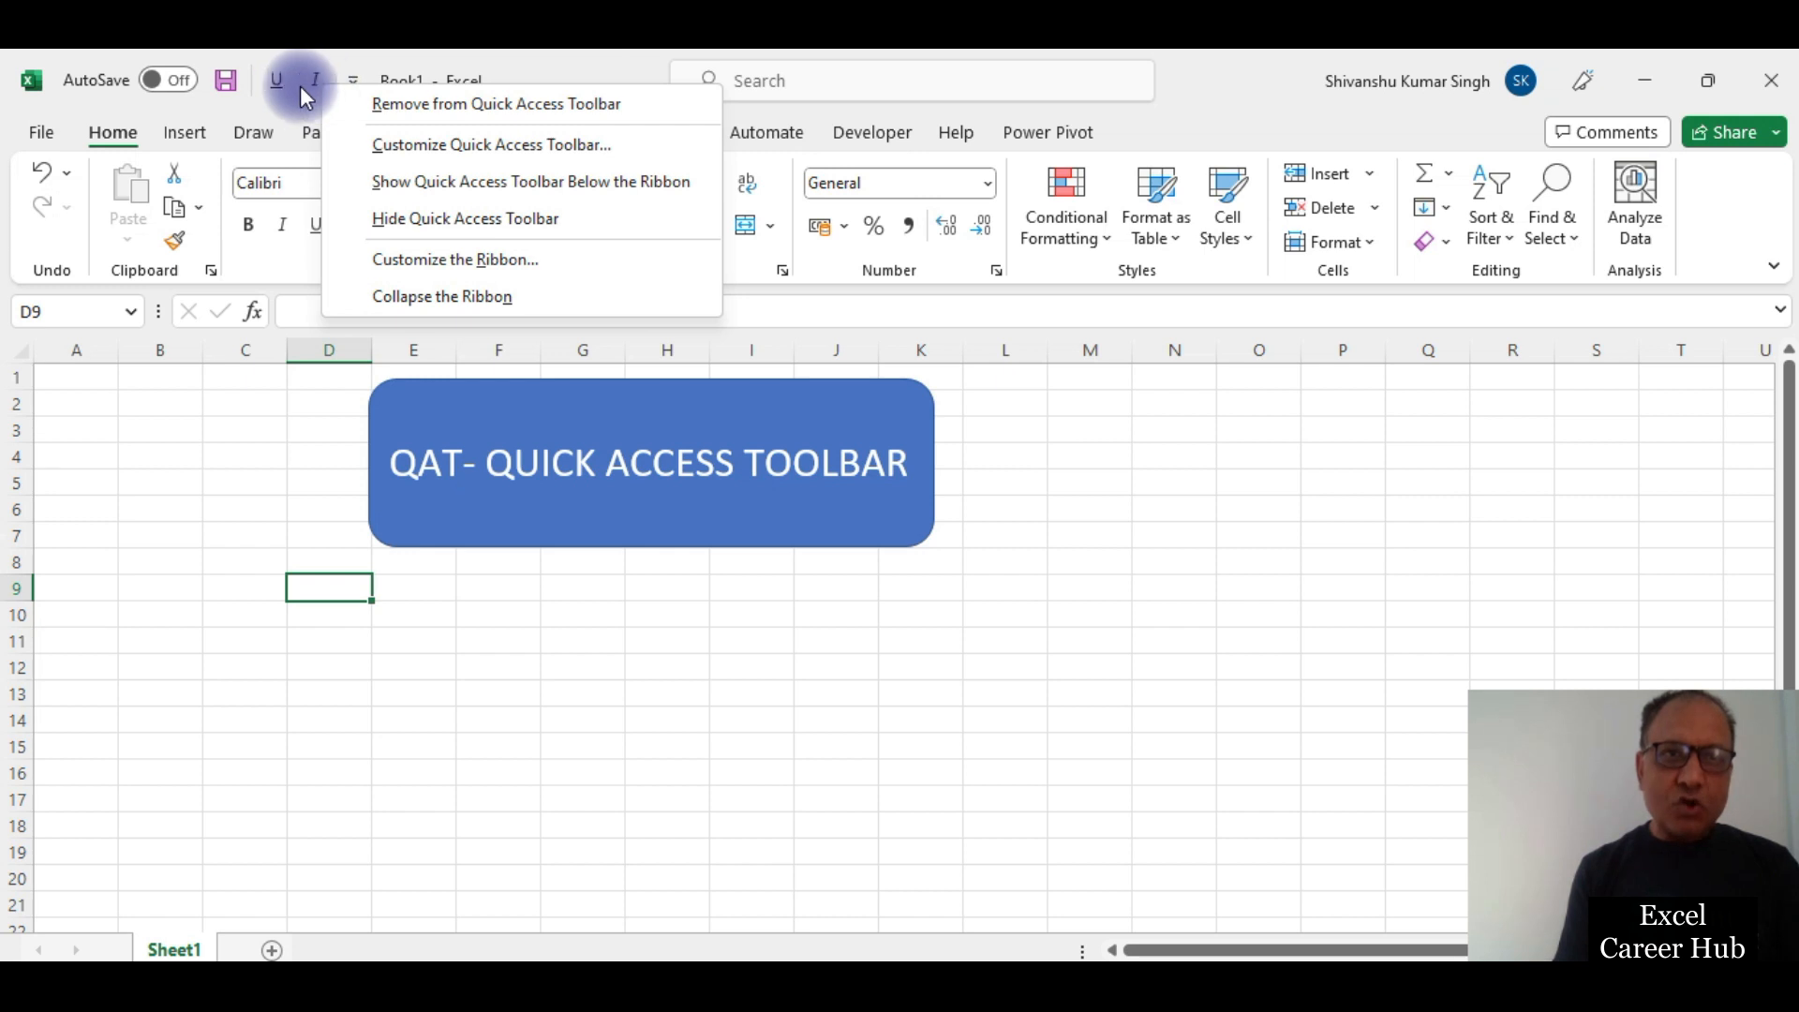
right_click(296, 86)
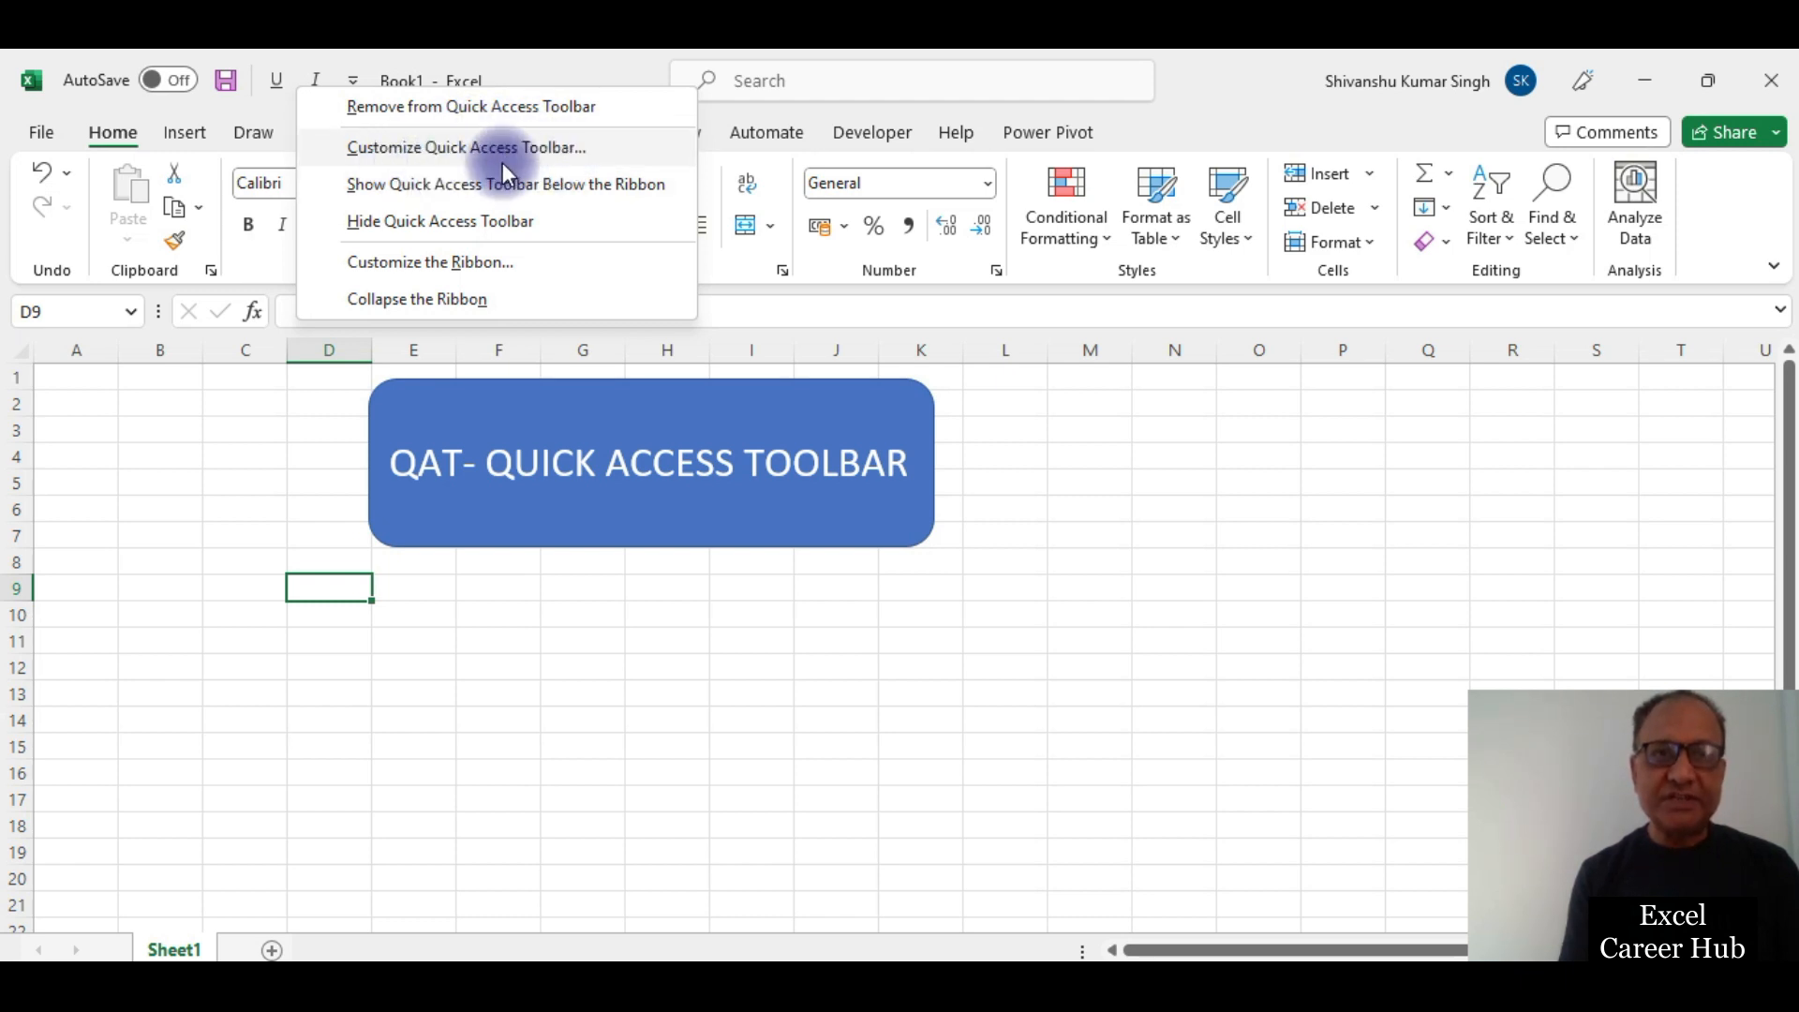
click(406, 148)
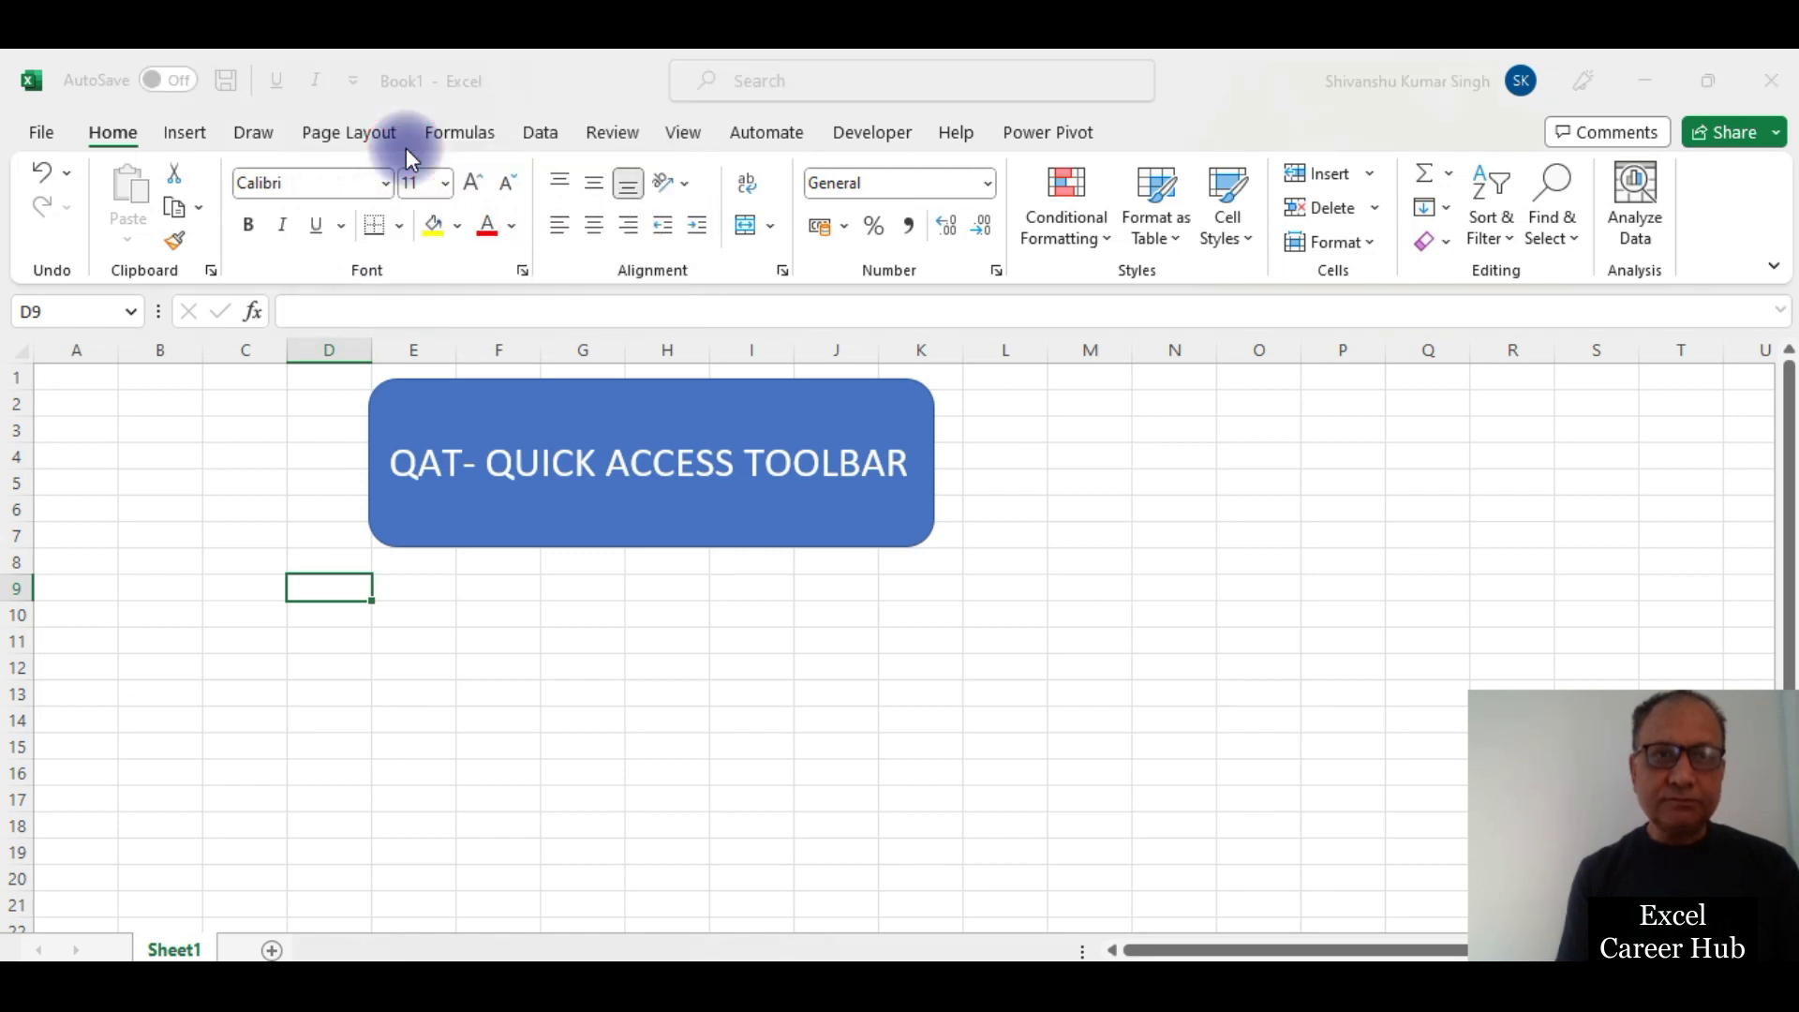
drag(948, 102, 981, 133)
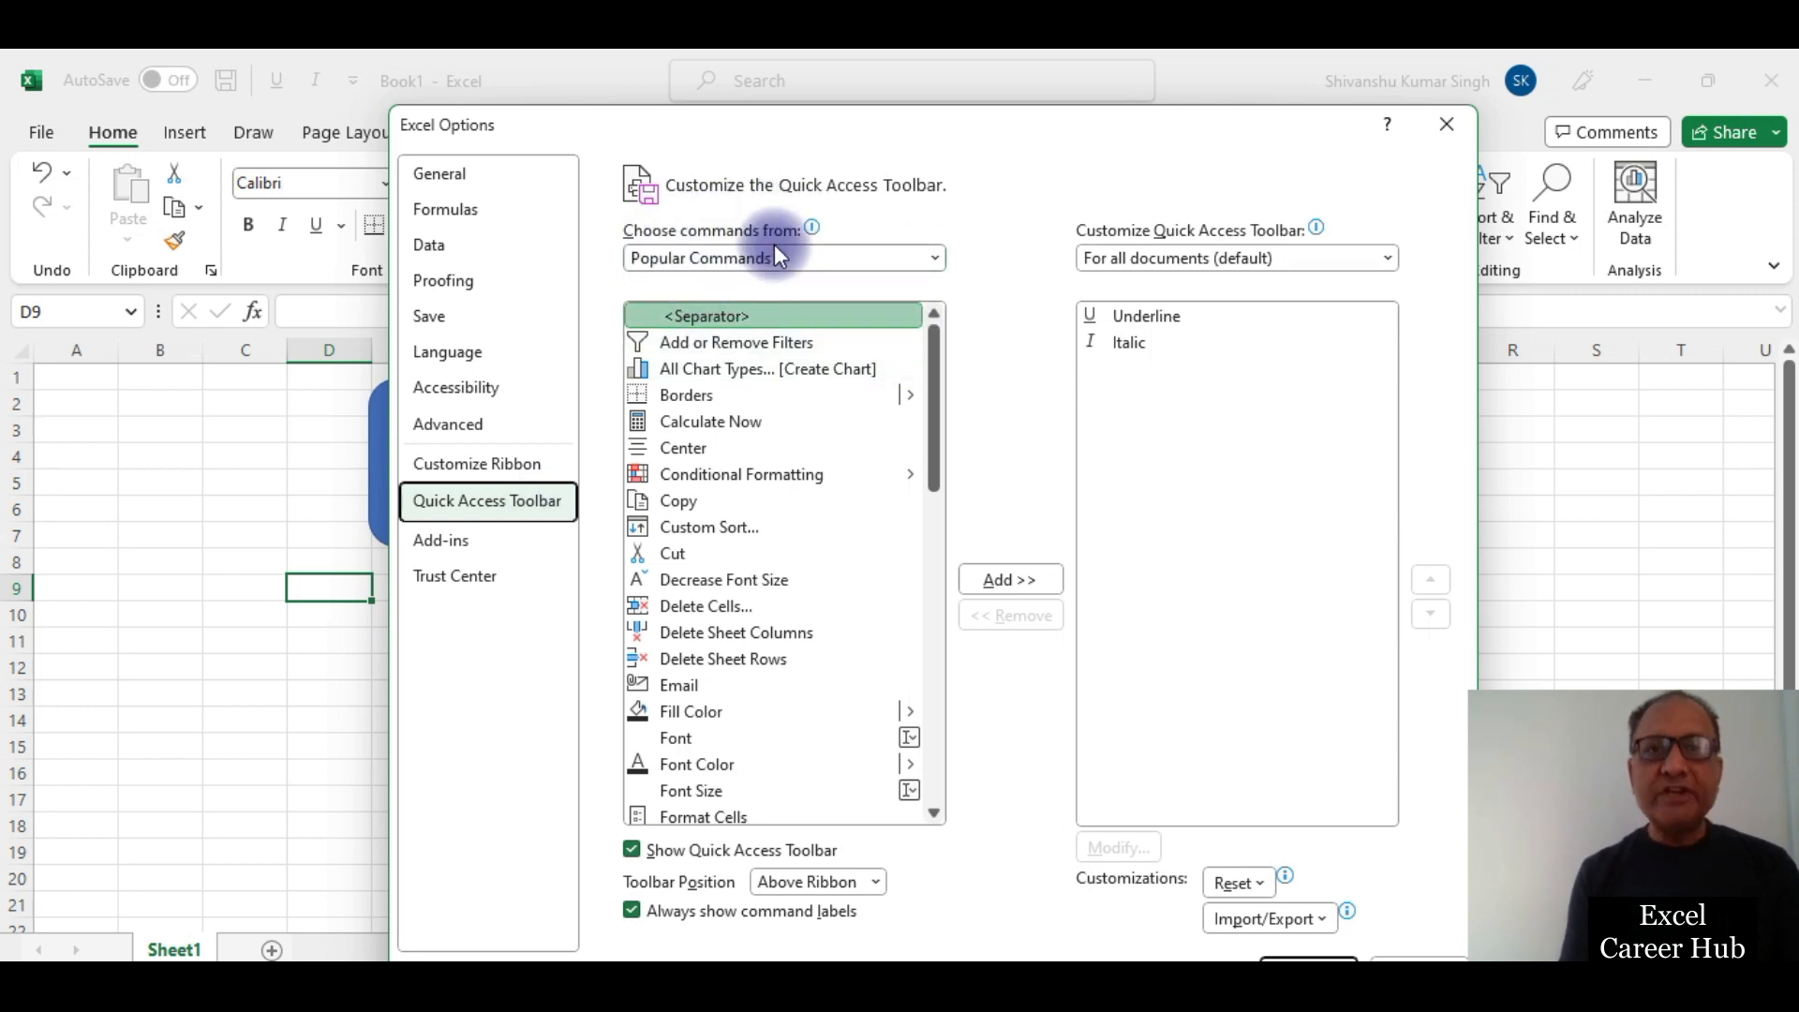
click(933, 257)
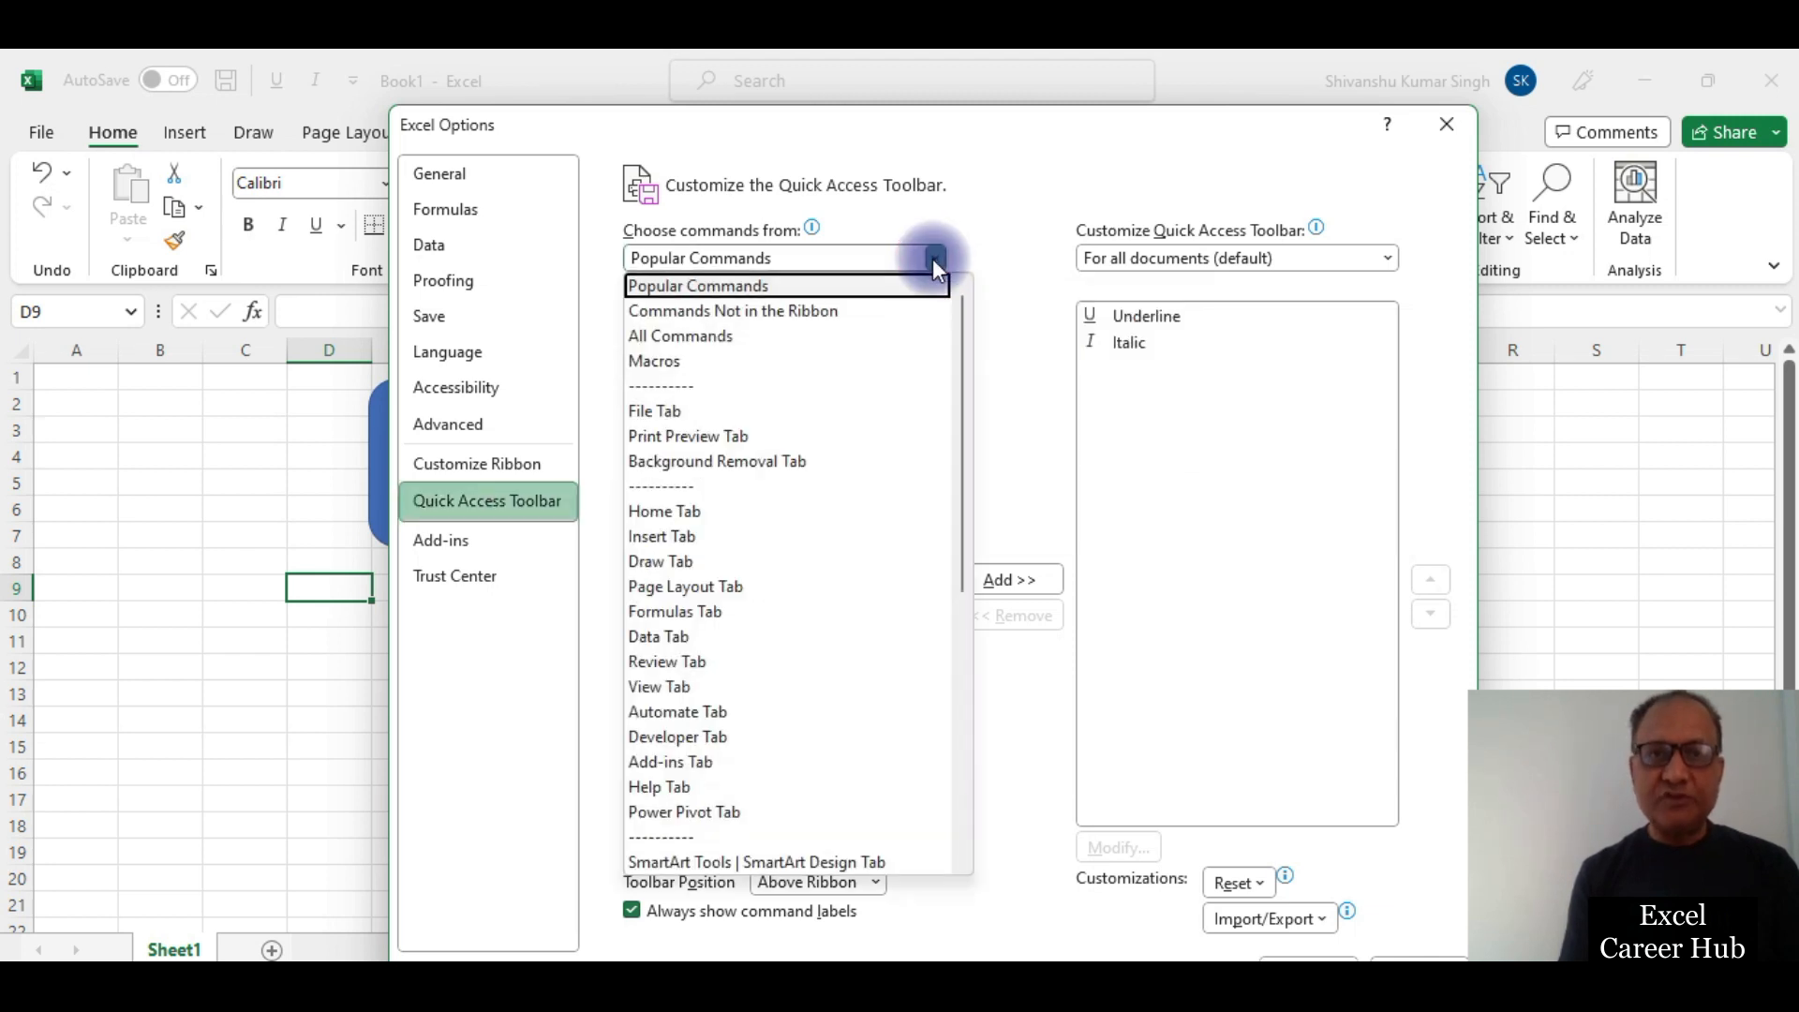
click(718, 333)
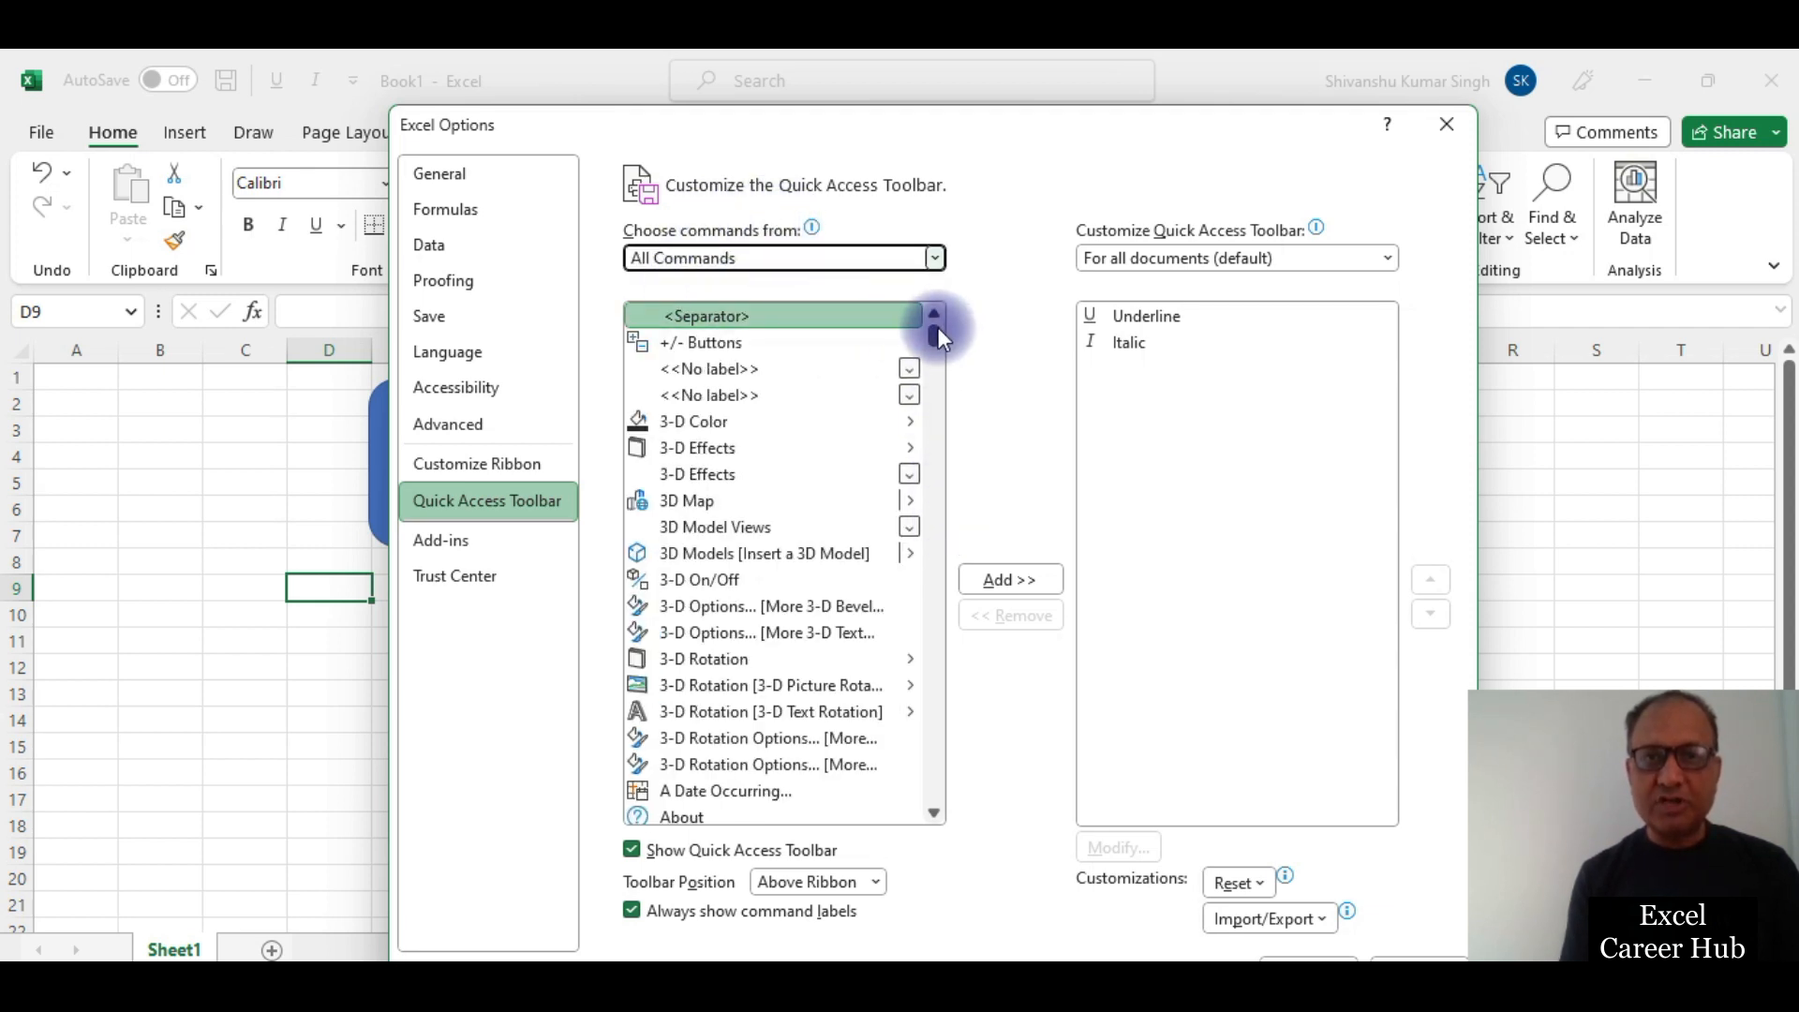
Step: Find Speak Cells in the full command list, add it to the Quick Access Toolbar for all documents, and apply the change
mouse_move(936, 334)
mouse_down()
mouse_move(931, 854)
mouse_move(952, 663)
mouse_move(953, 319)
mouse_move(937, 271)
mouse_move(936, 362)
mouse_move(936, 322)
mouse_up()
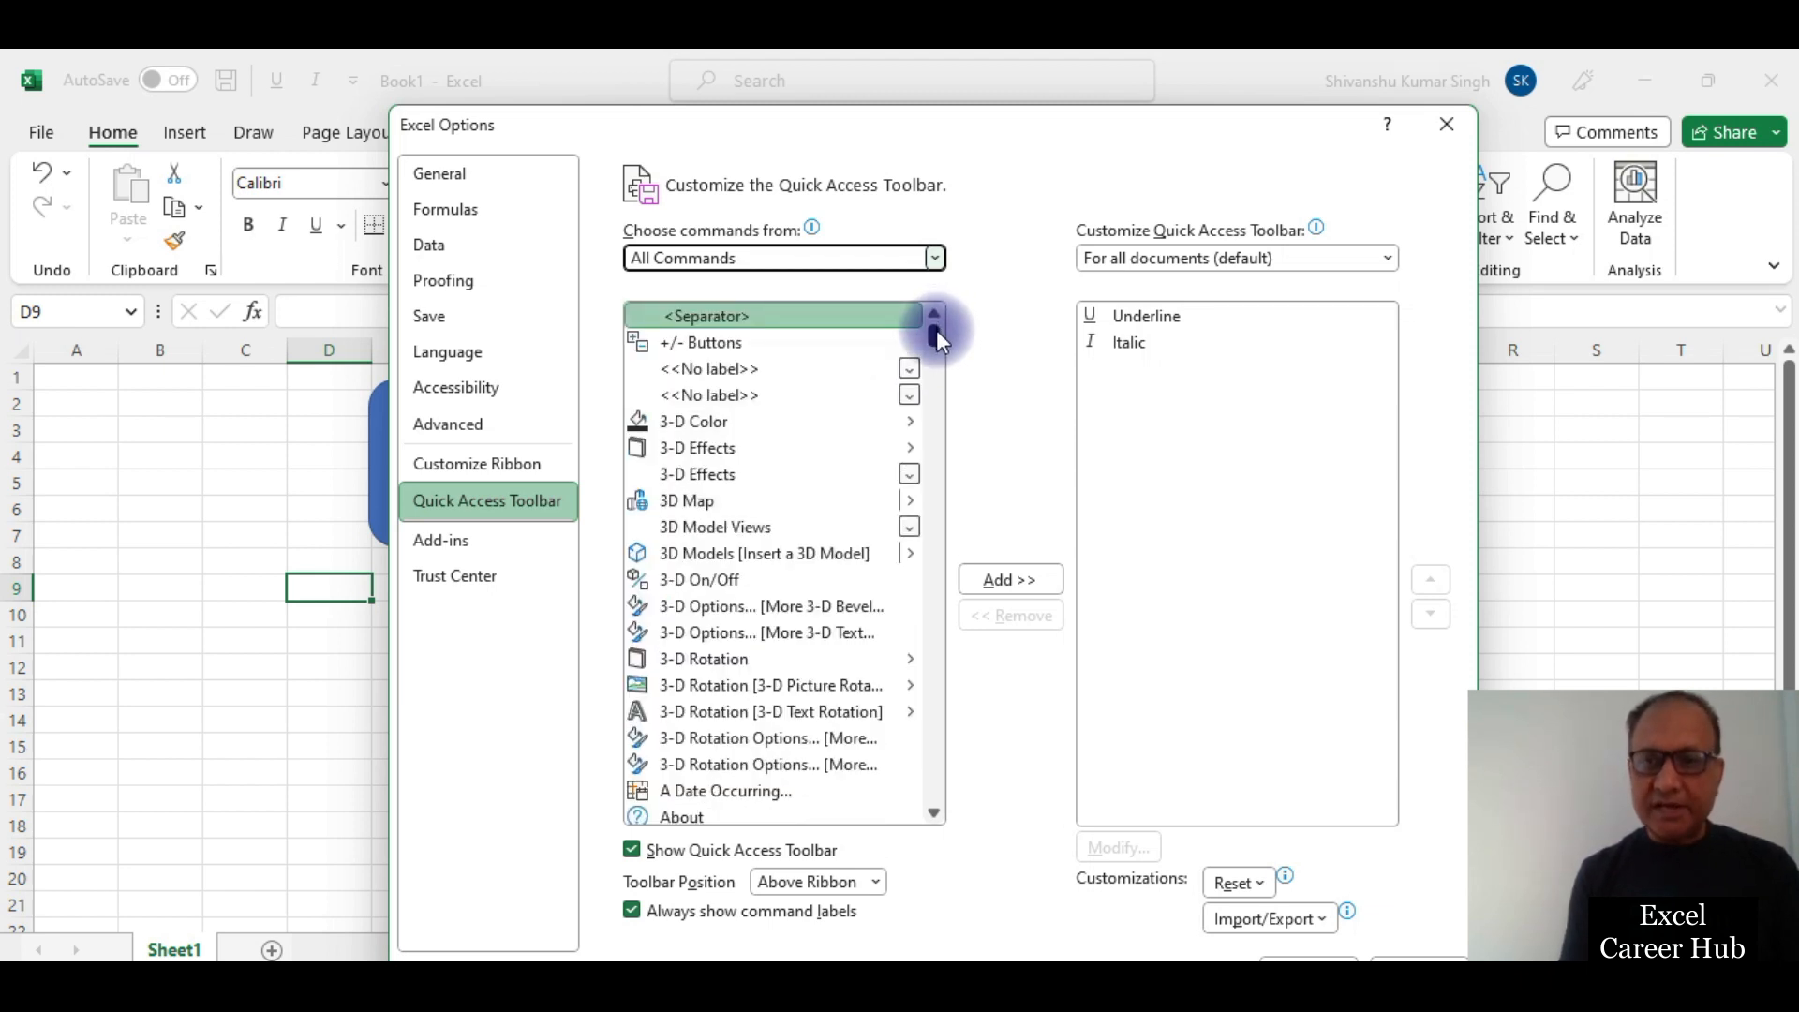
drag(935, 334, 941, 727)
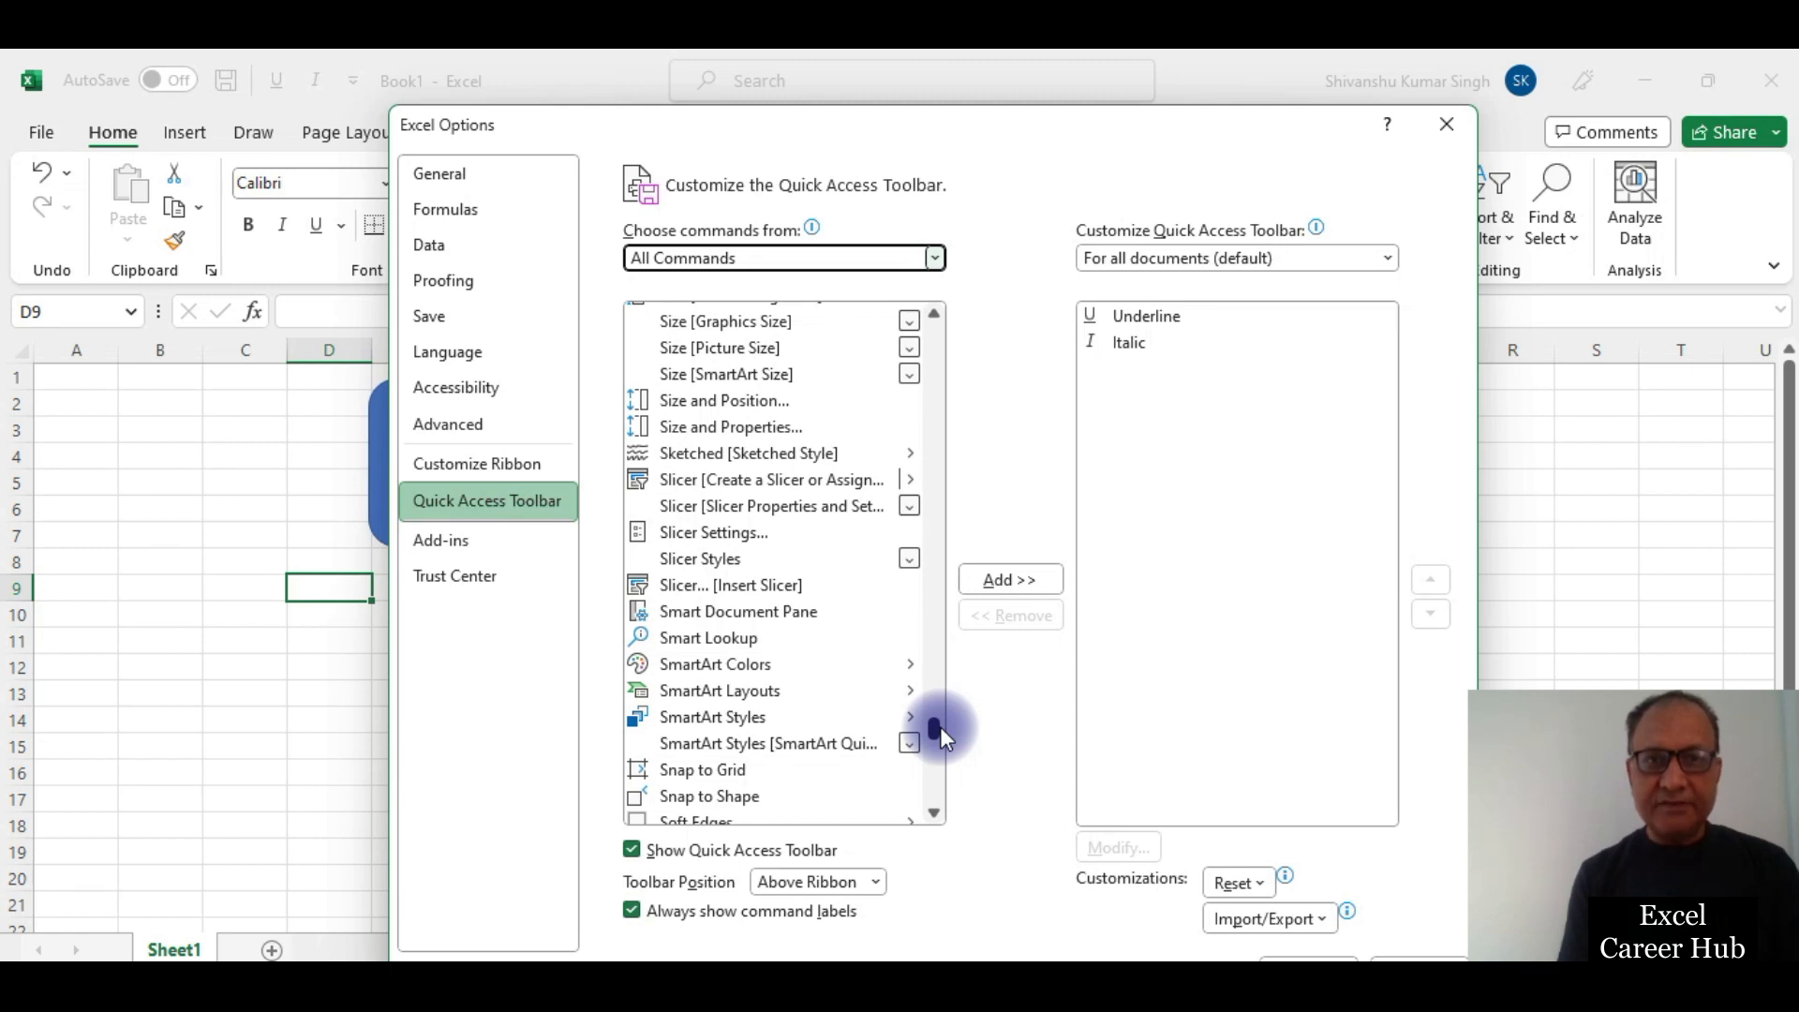
drag(940, 727, 937, 729)
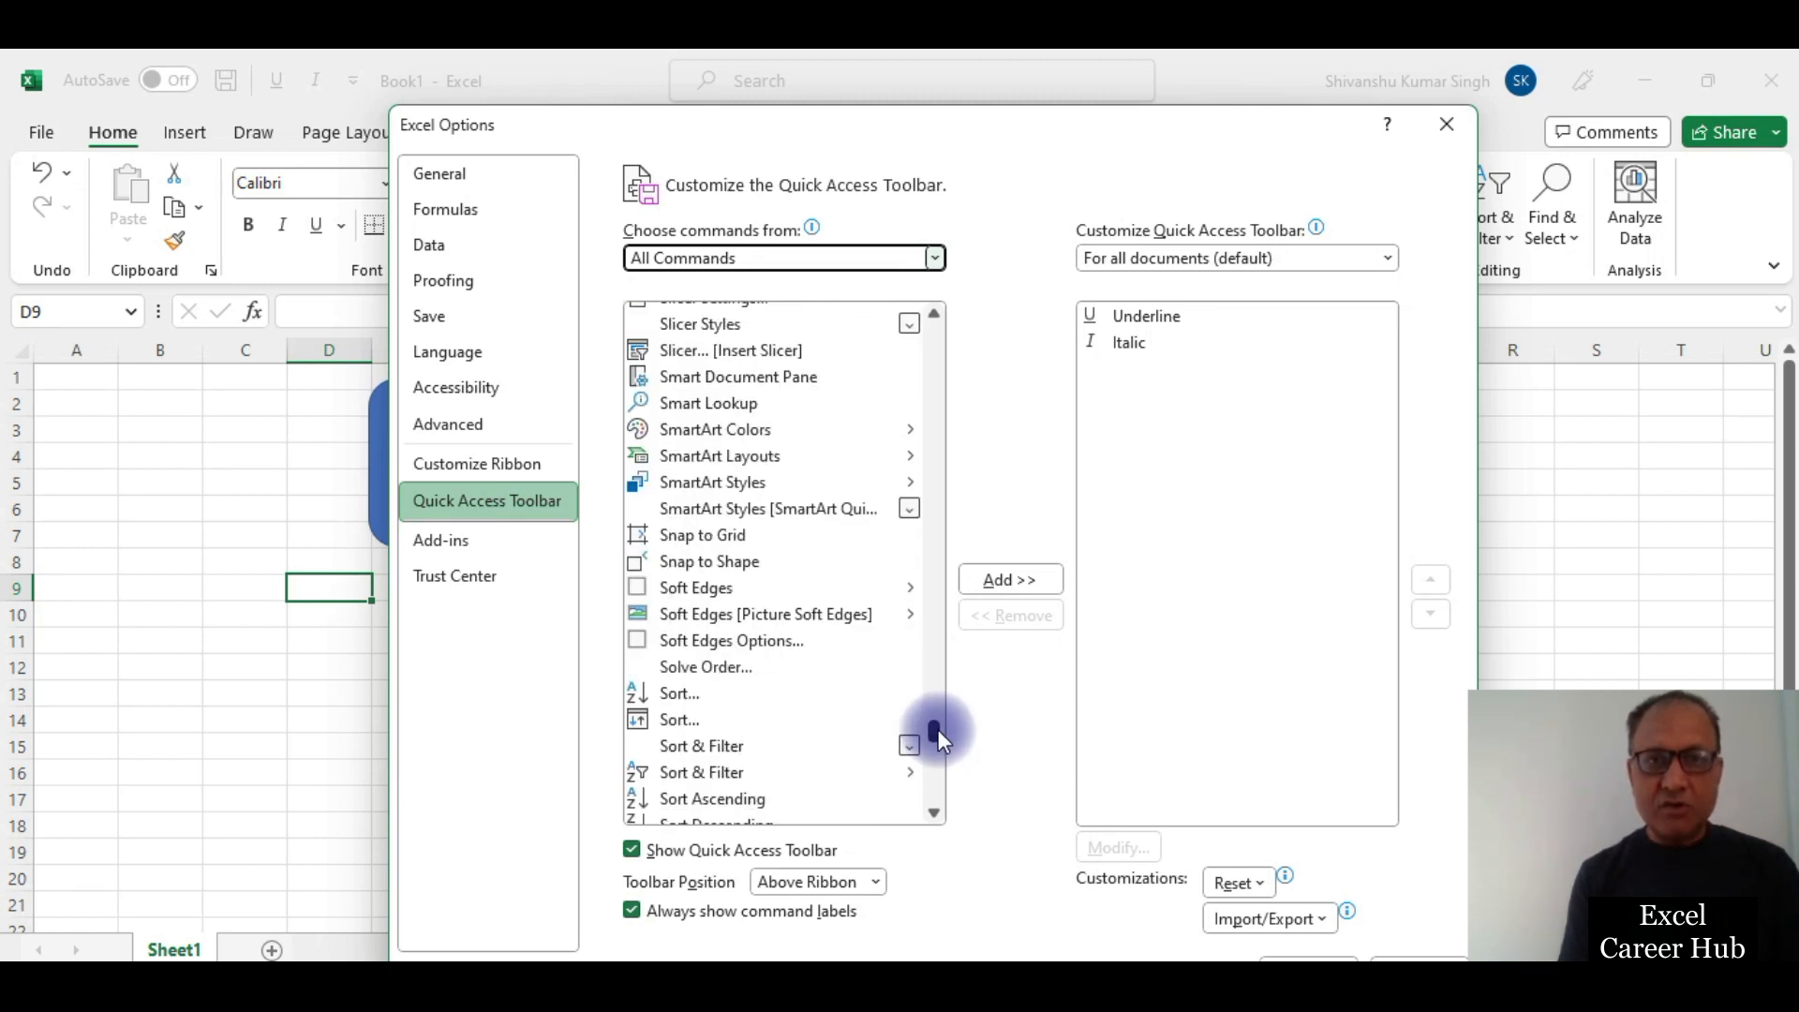
click(935, 809)
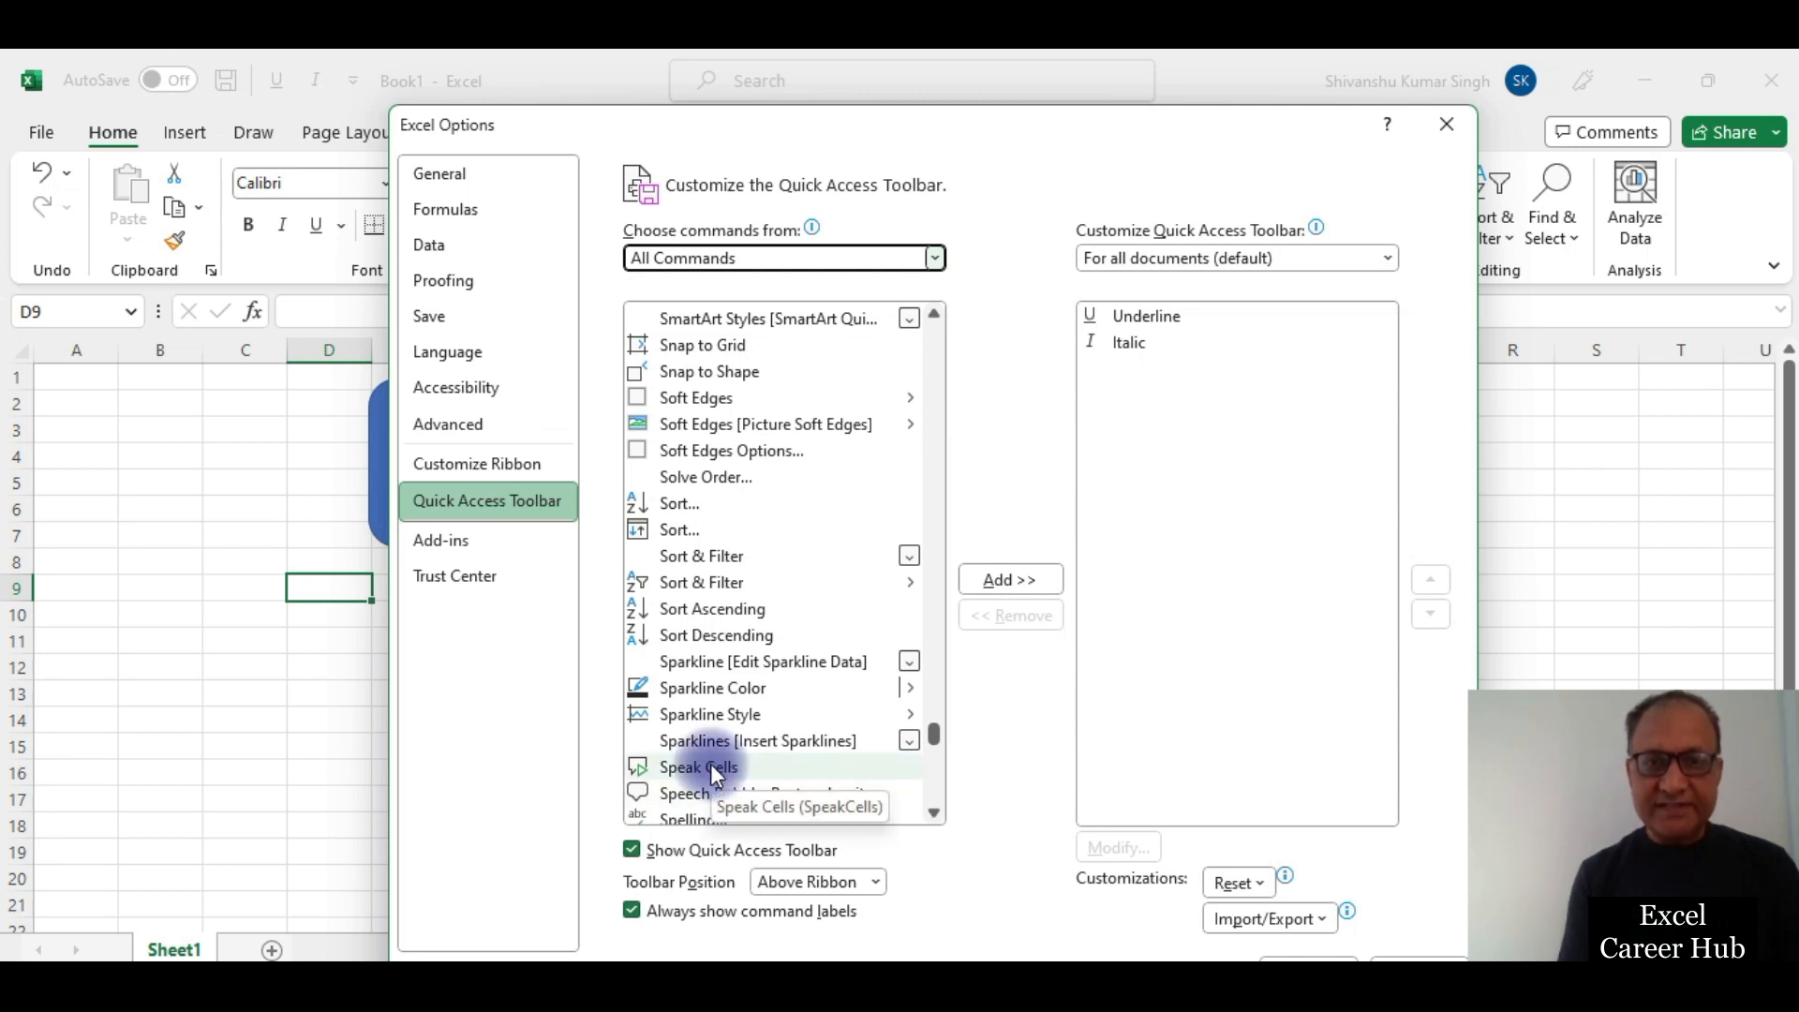
click(710, 766)
click(1013, 567)
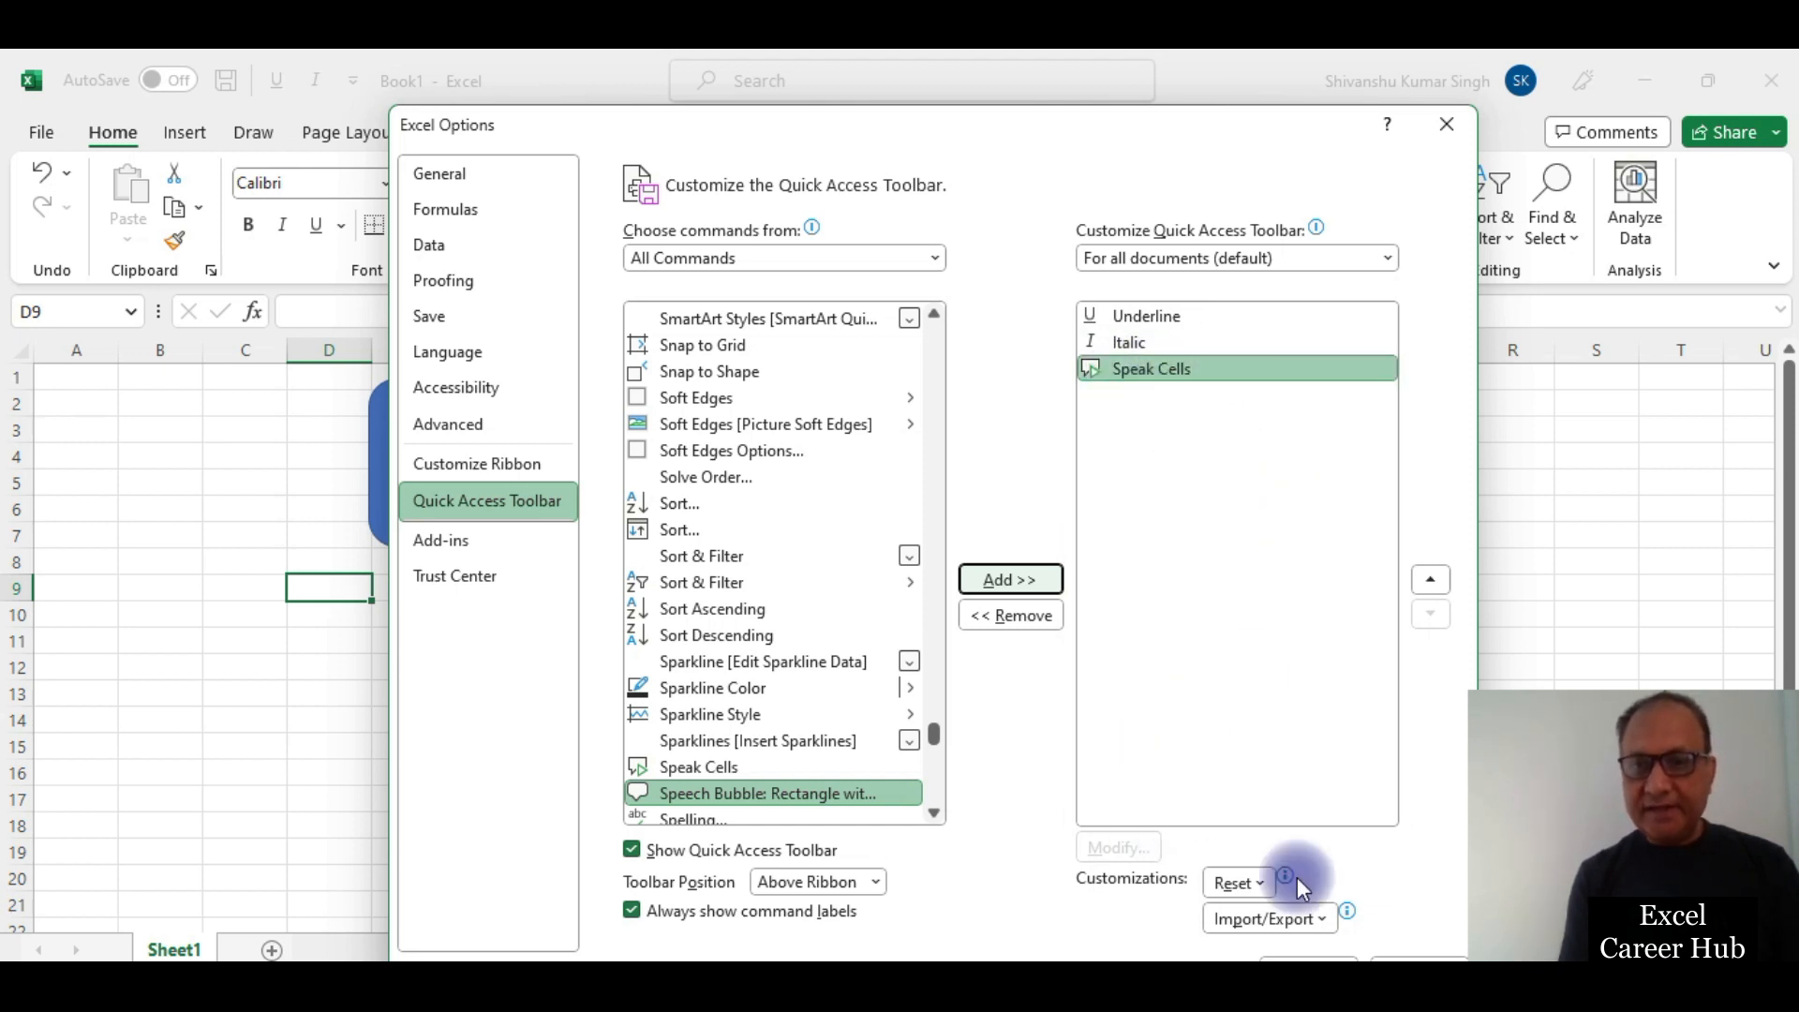
click(1307, 958)
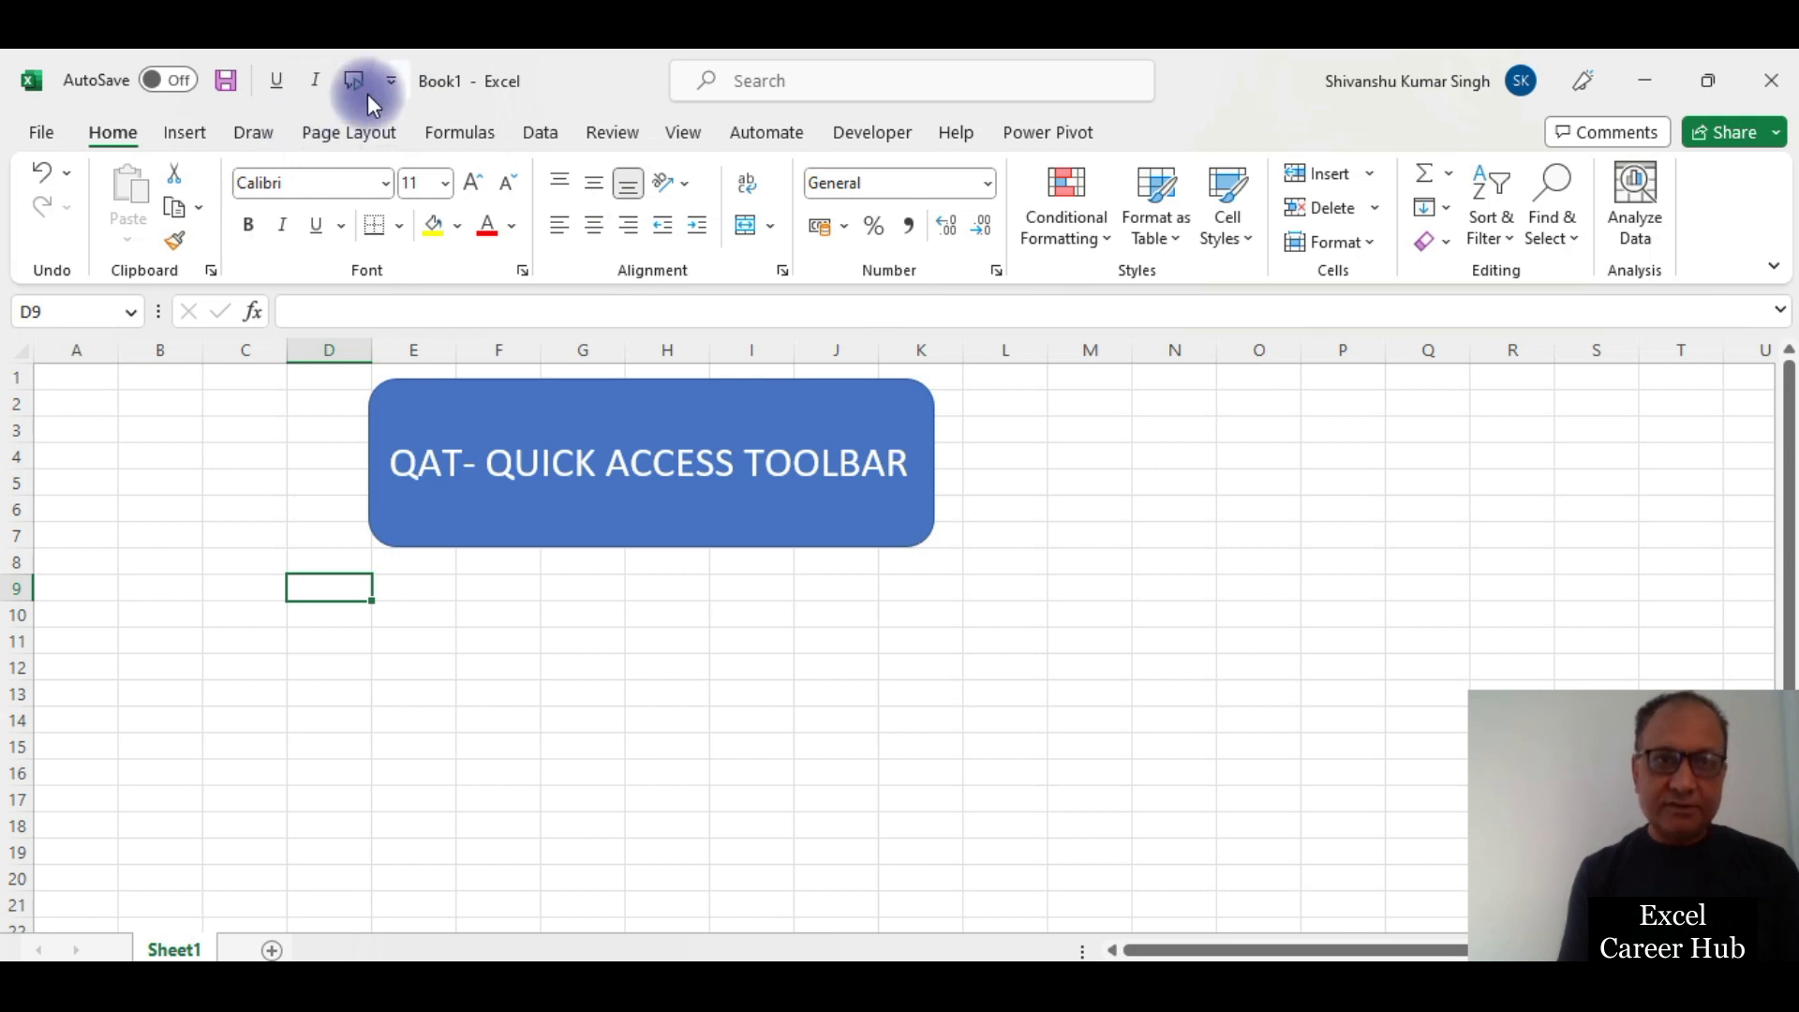
Step: Enter four sample first names in cells M1 through M4, one per row
click(1117, 379)
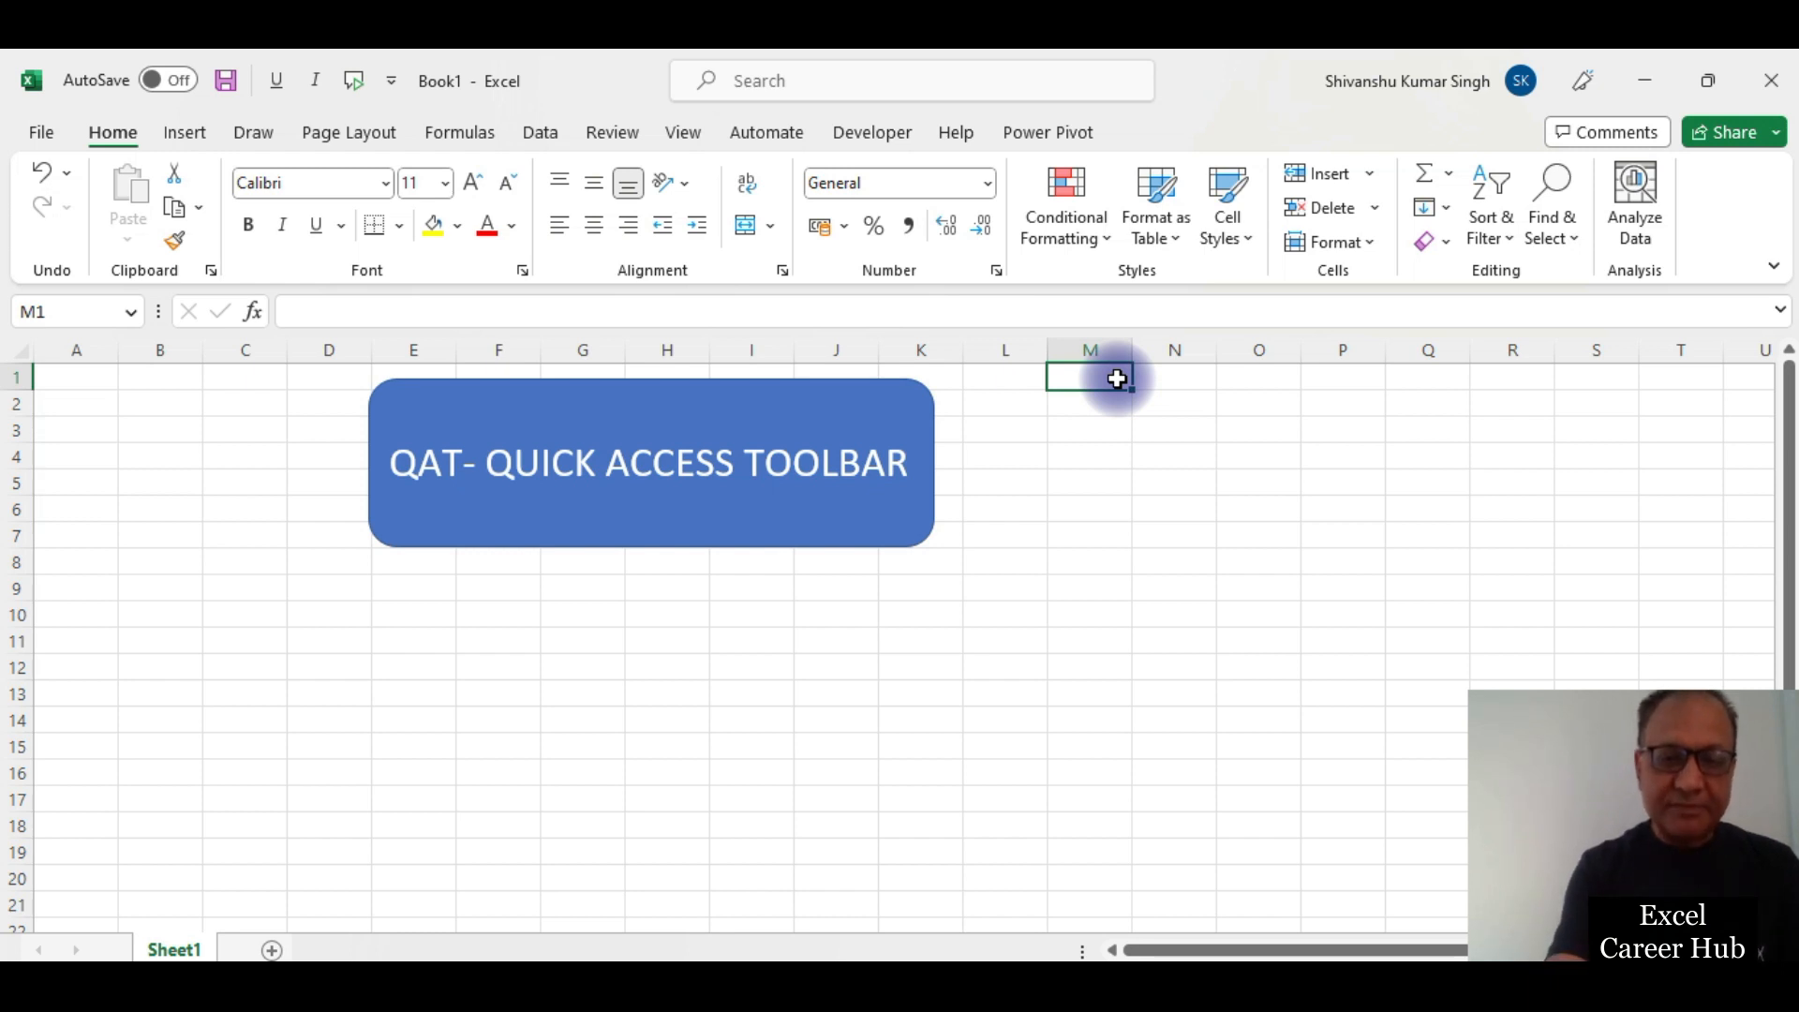
text(Ram)
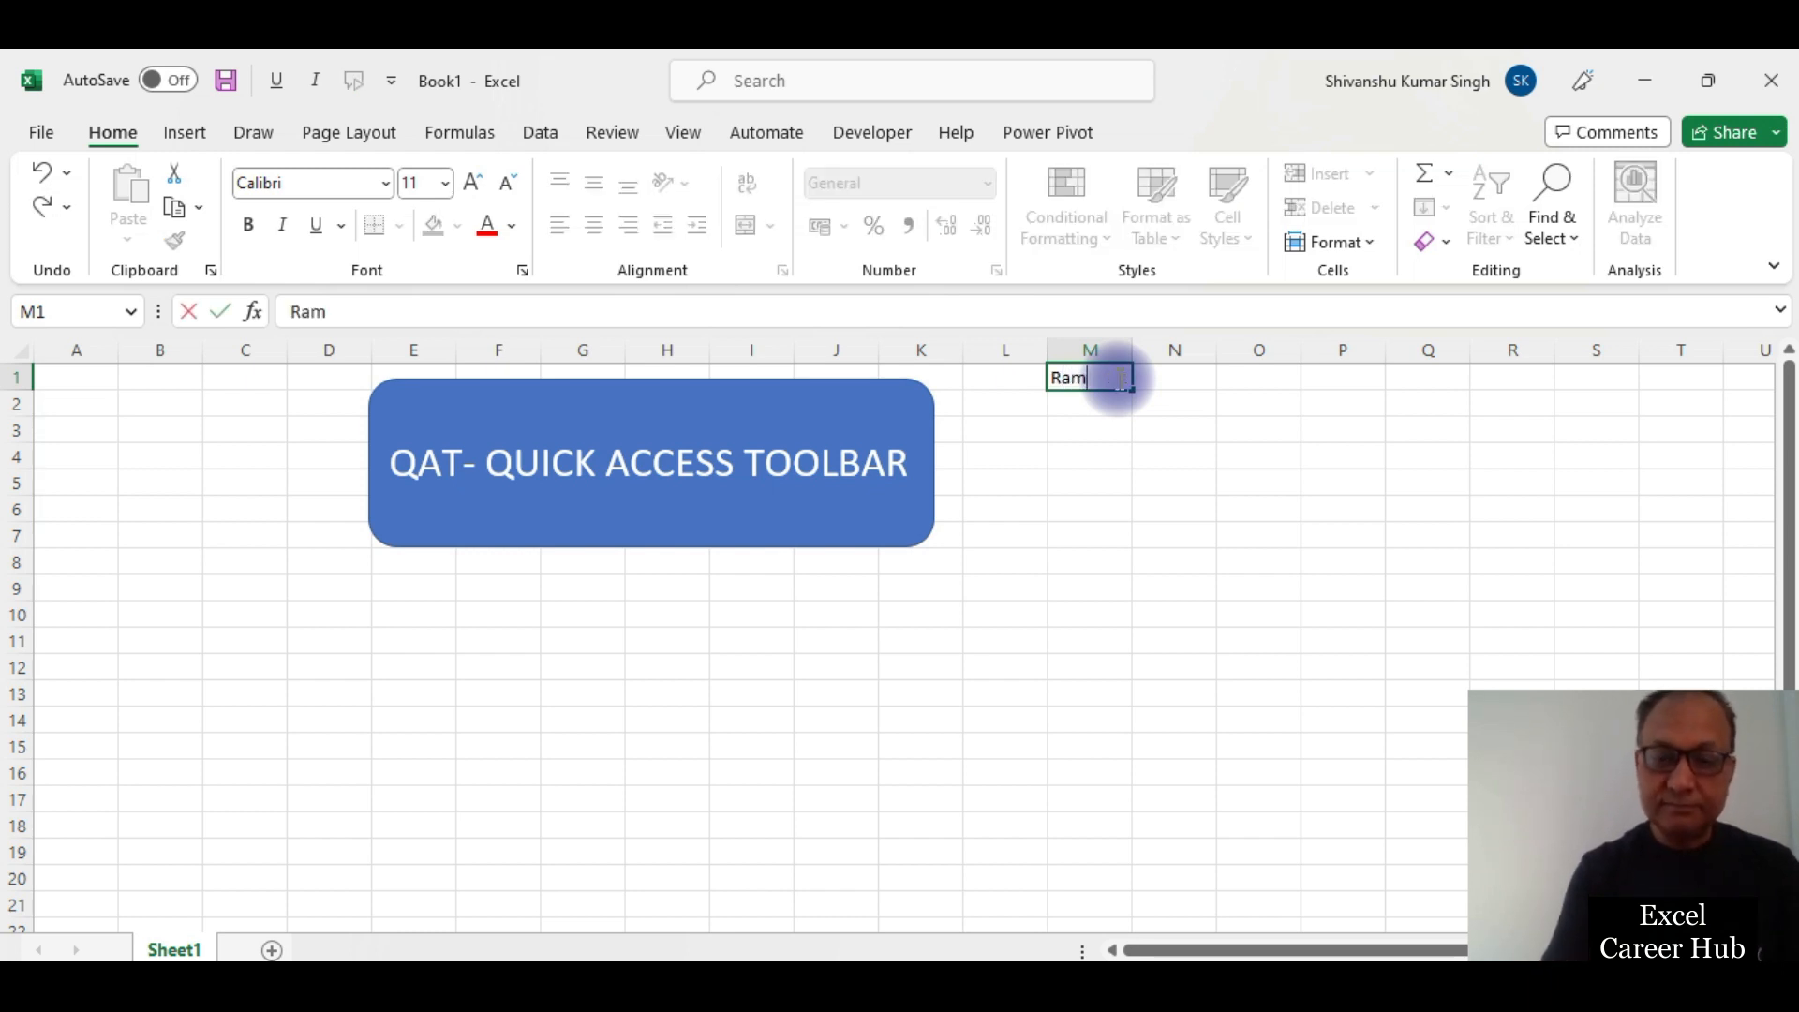
key(Return)
text(Pau)
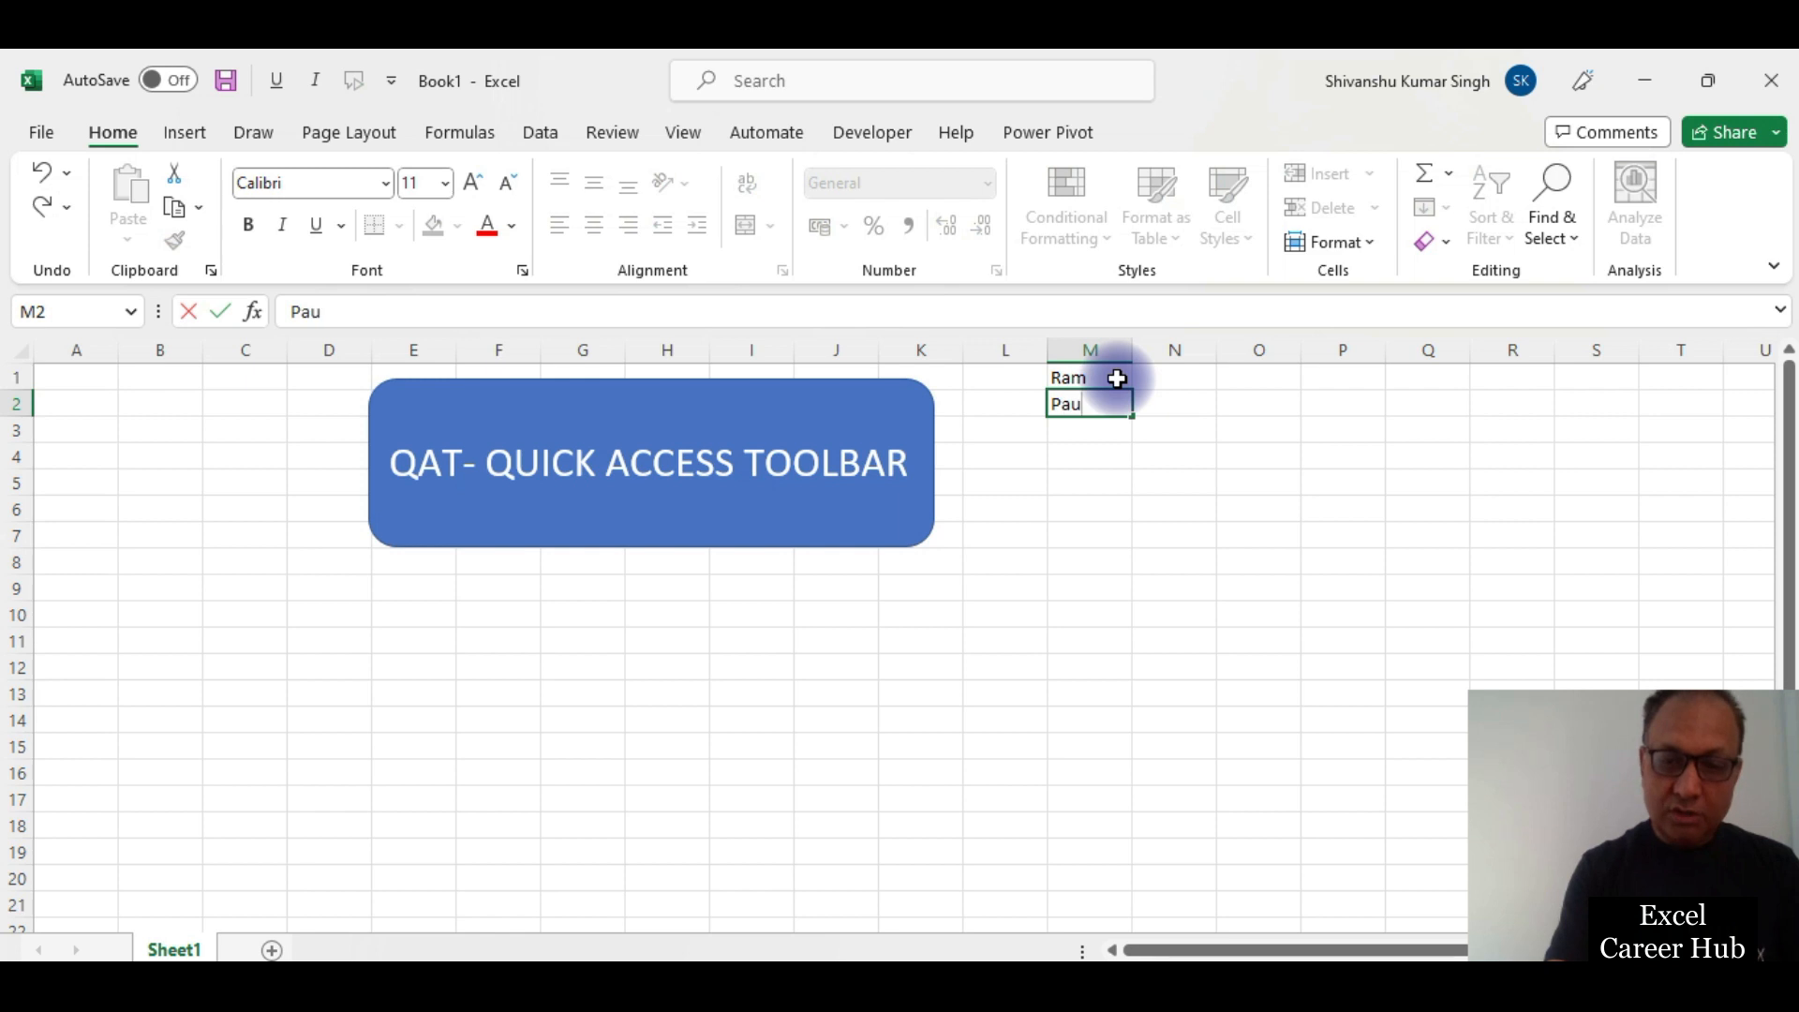
text(l)
key(Return)
text(Mo)
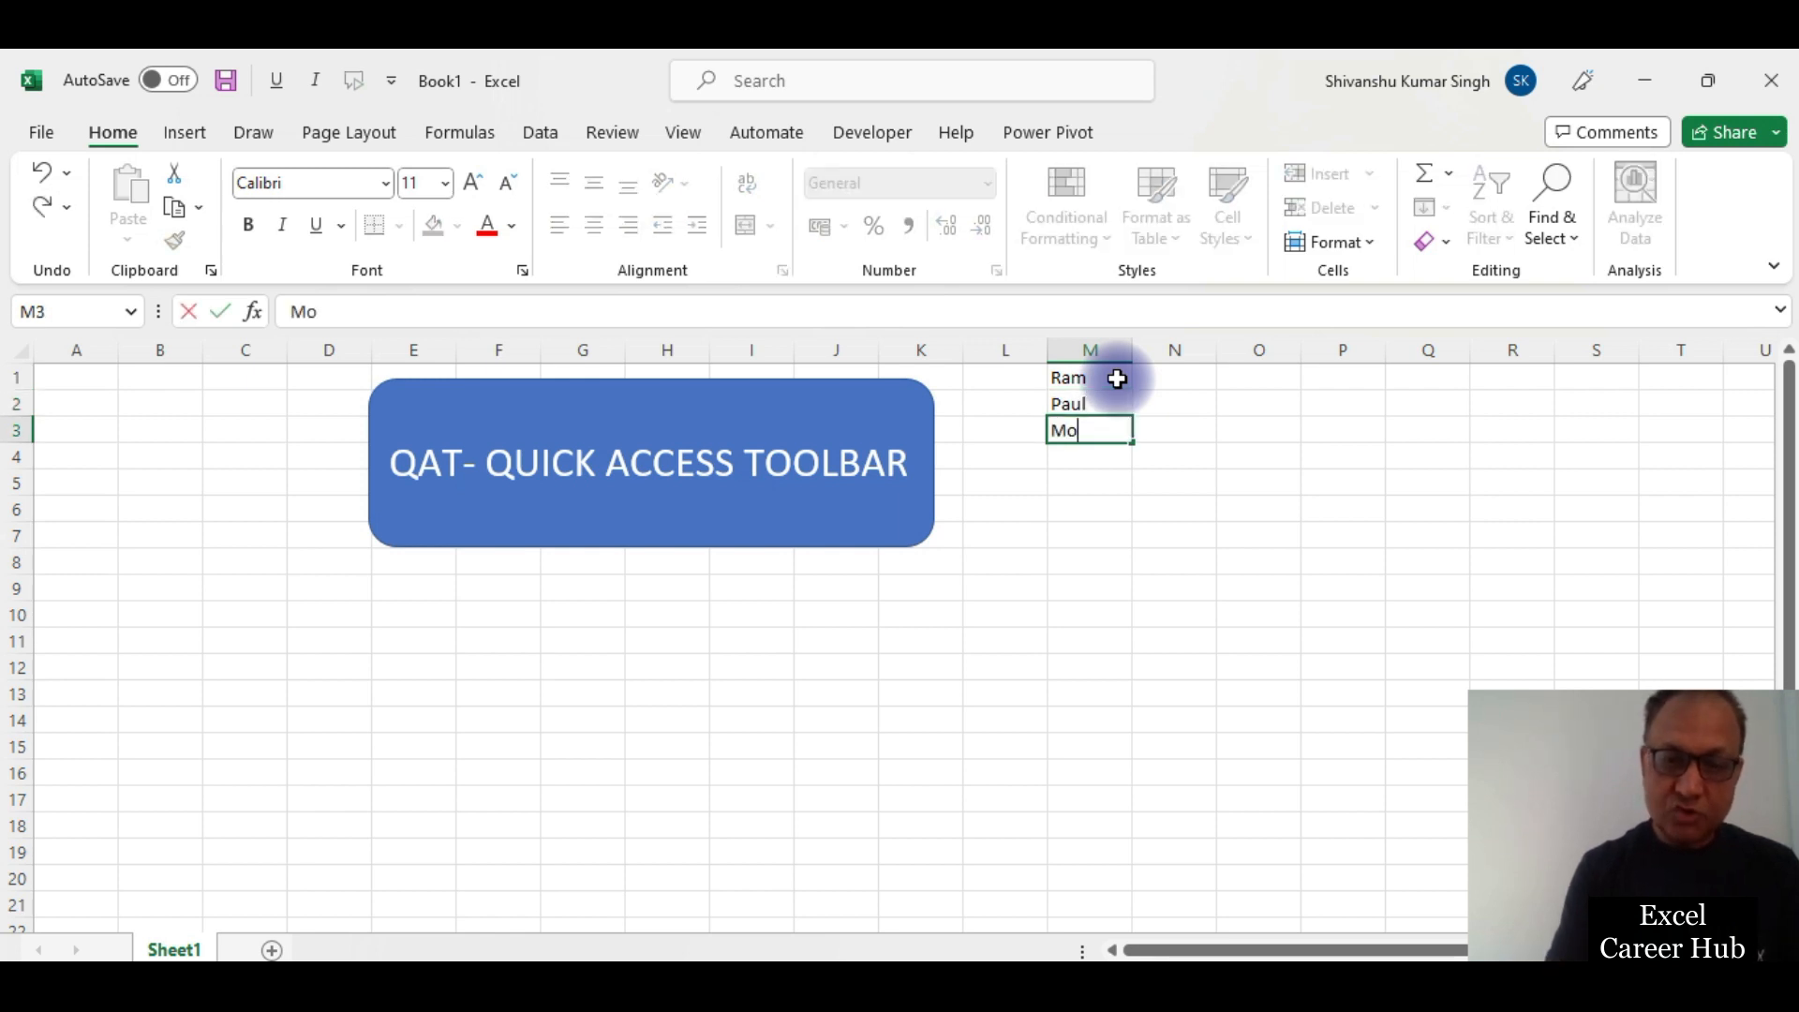
text(han)
key(Return)
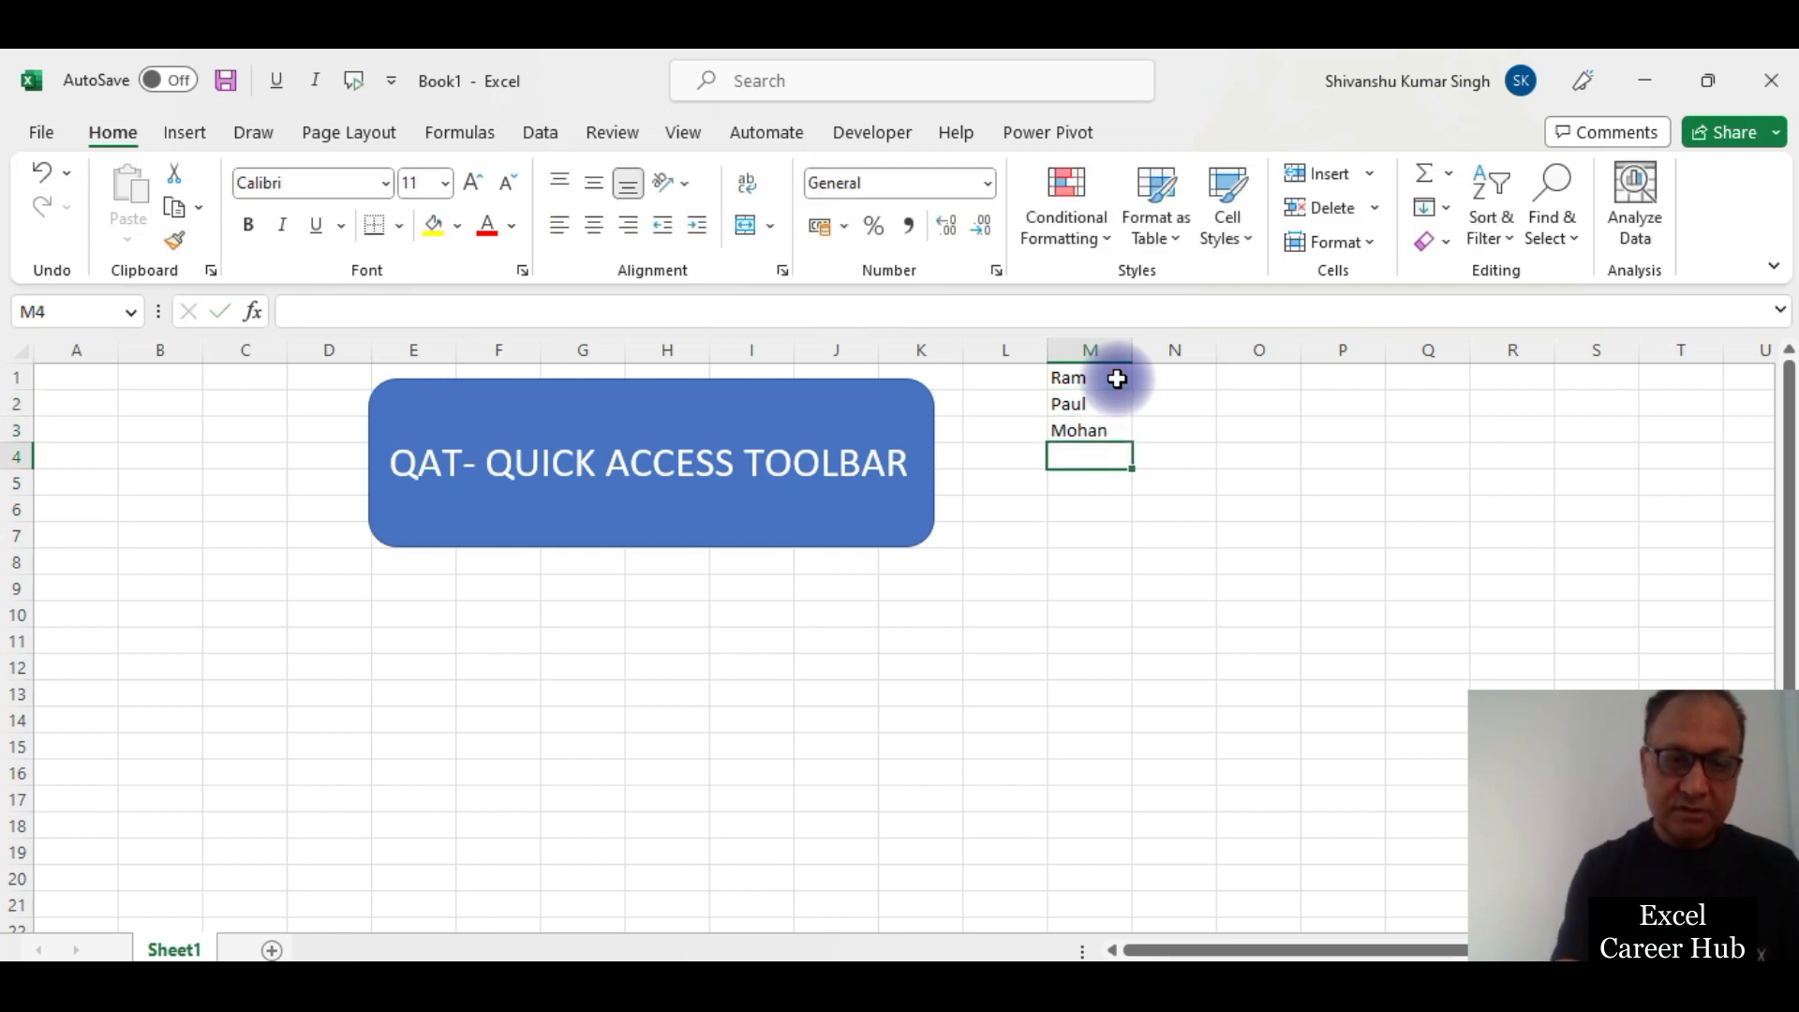
text(Anita)
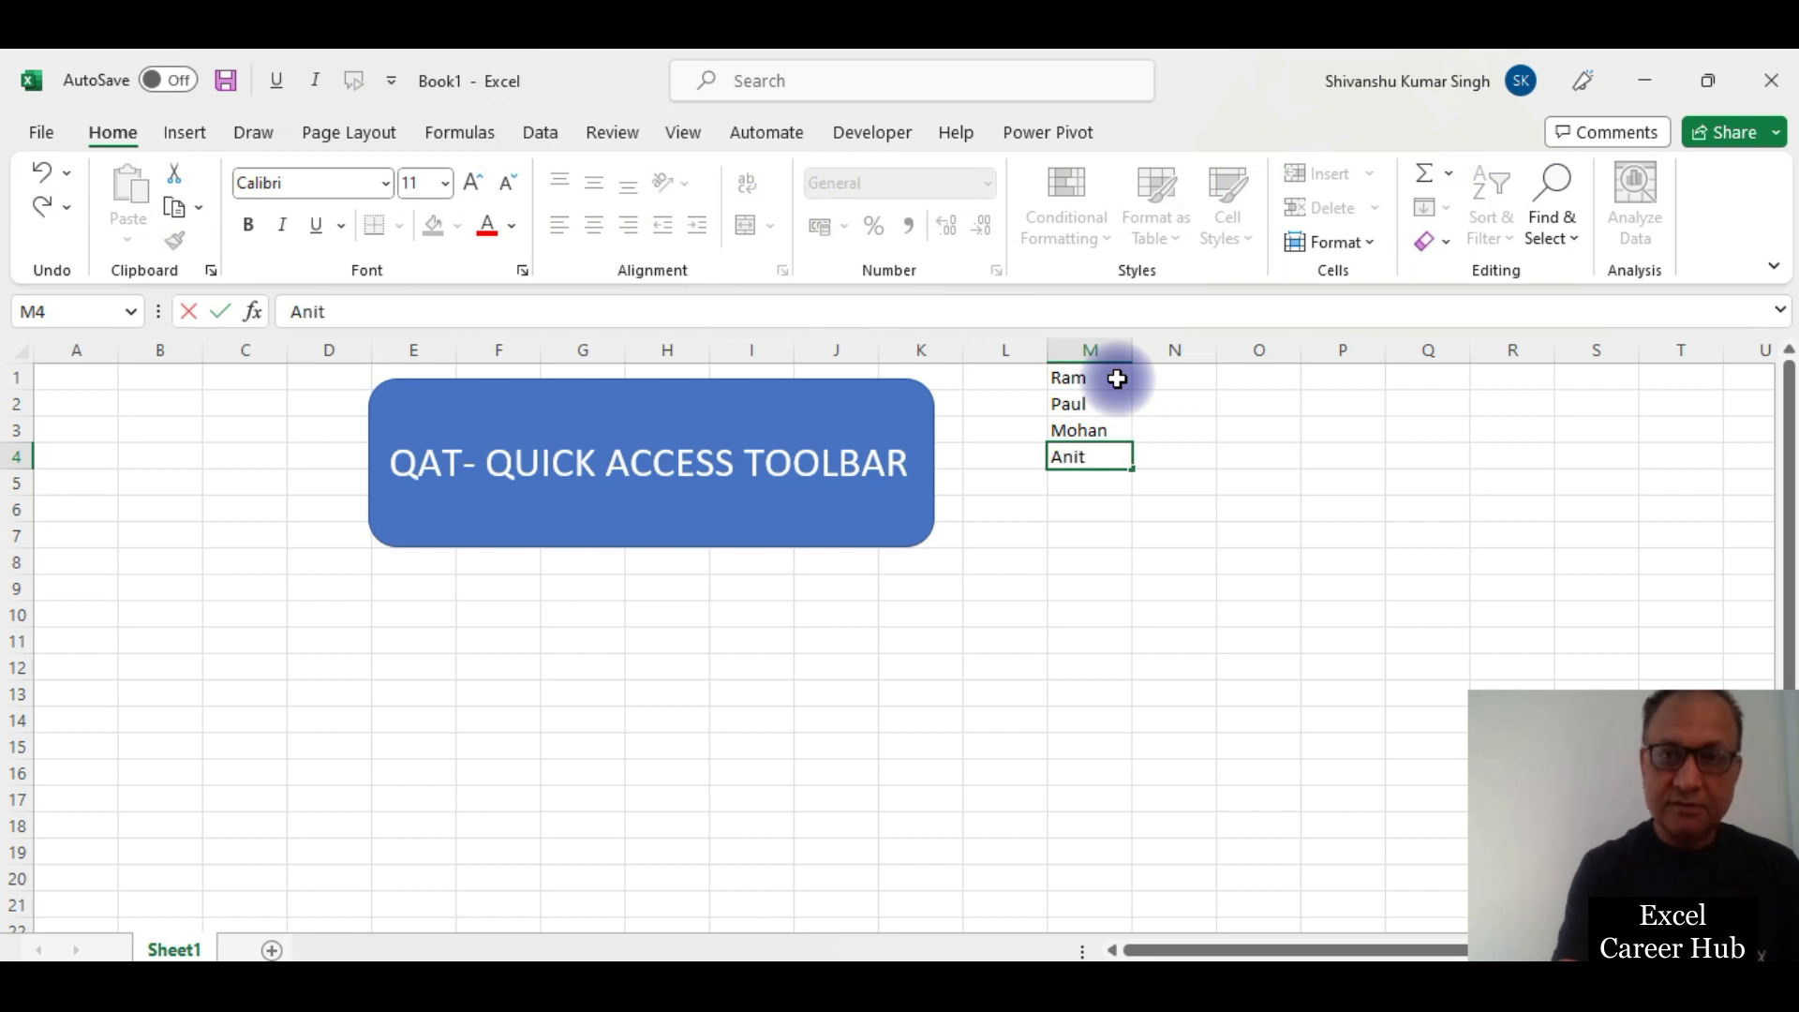
click(1146, 384)
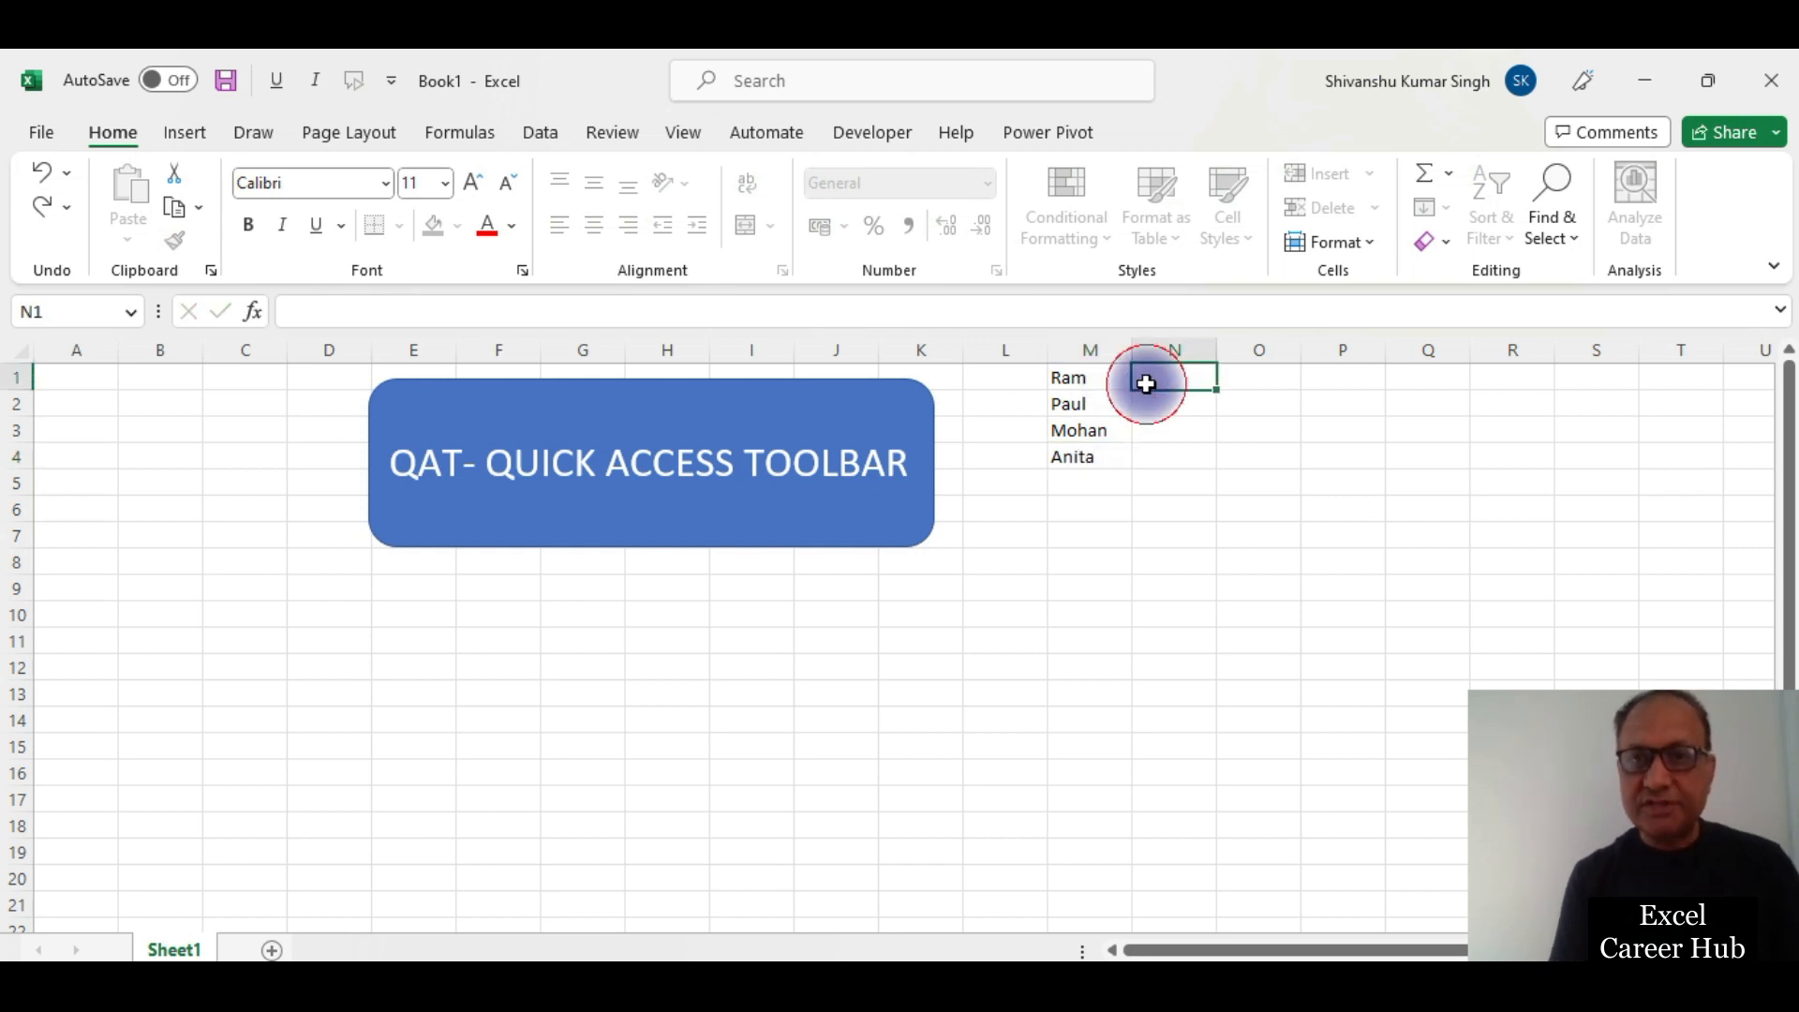
Step: Enter the values 10, 12, 15 and 11 in cells N1 through N4 beside the names
text(10)
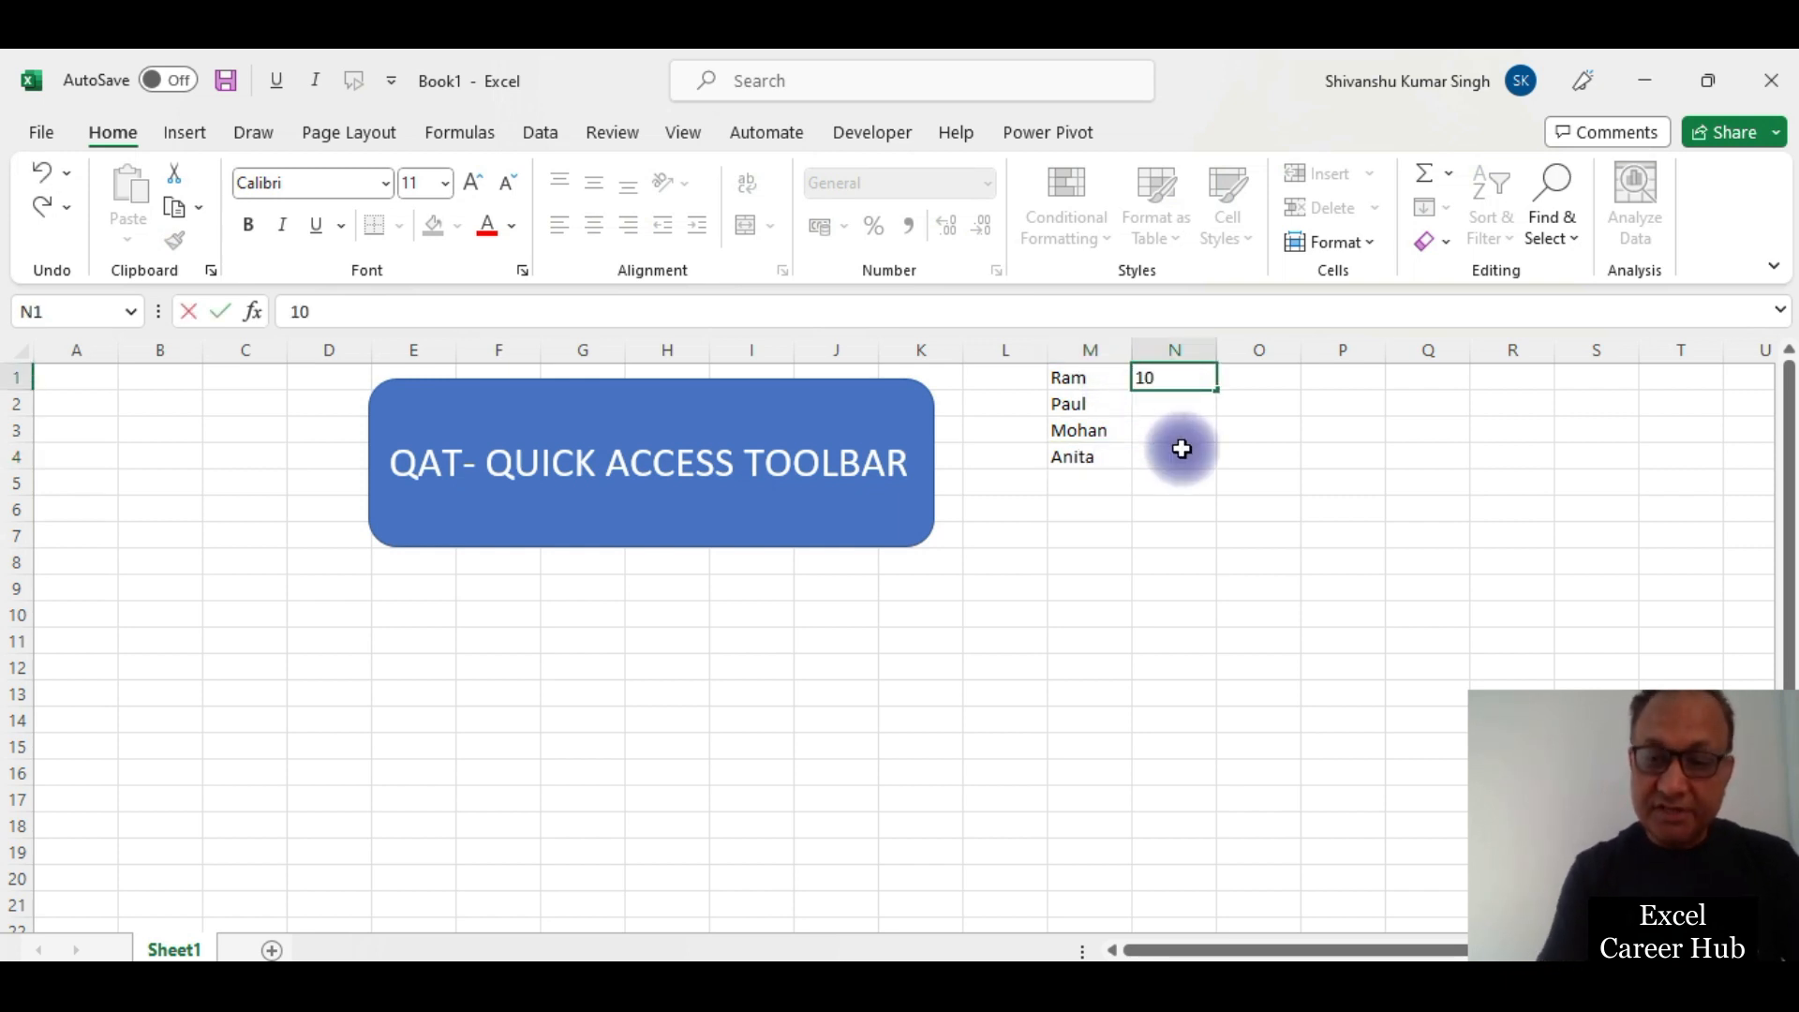
key(Return)
text(12)
key(Return)
text(15)
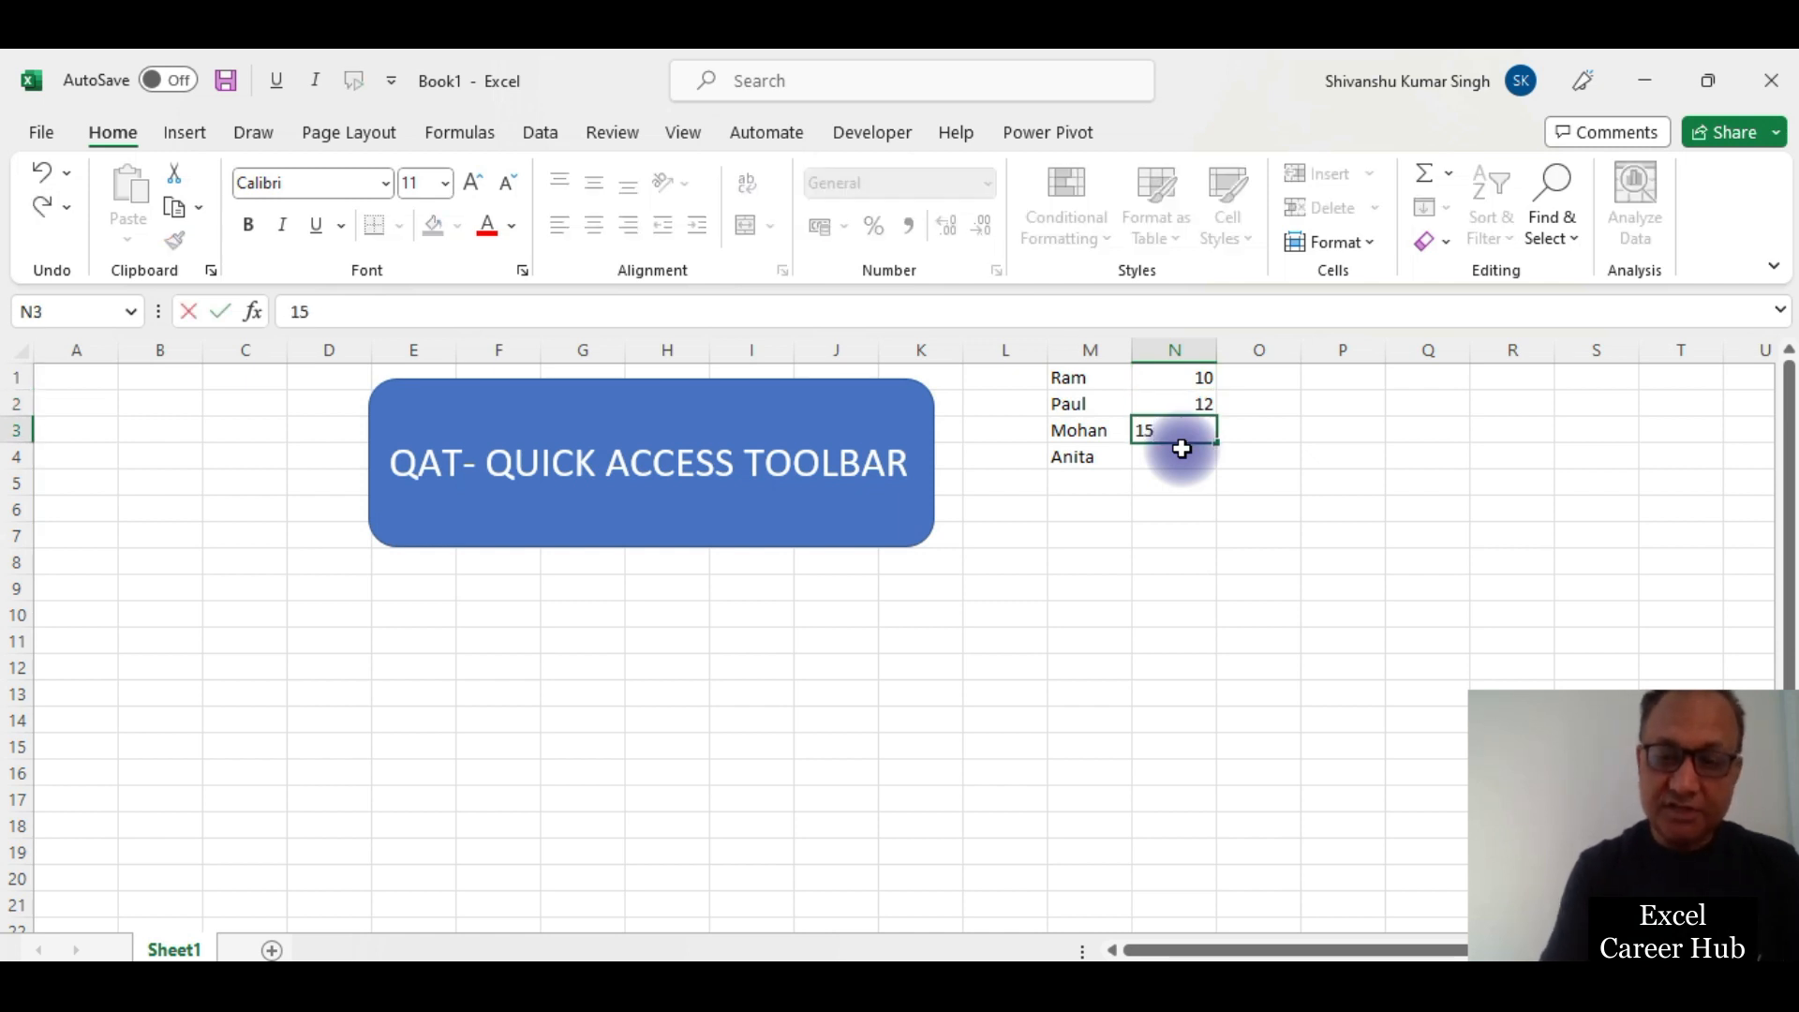
key(Return)
text(11)
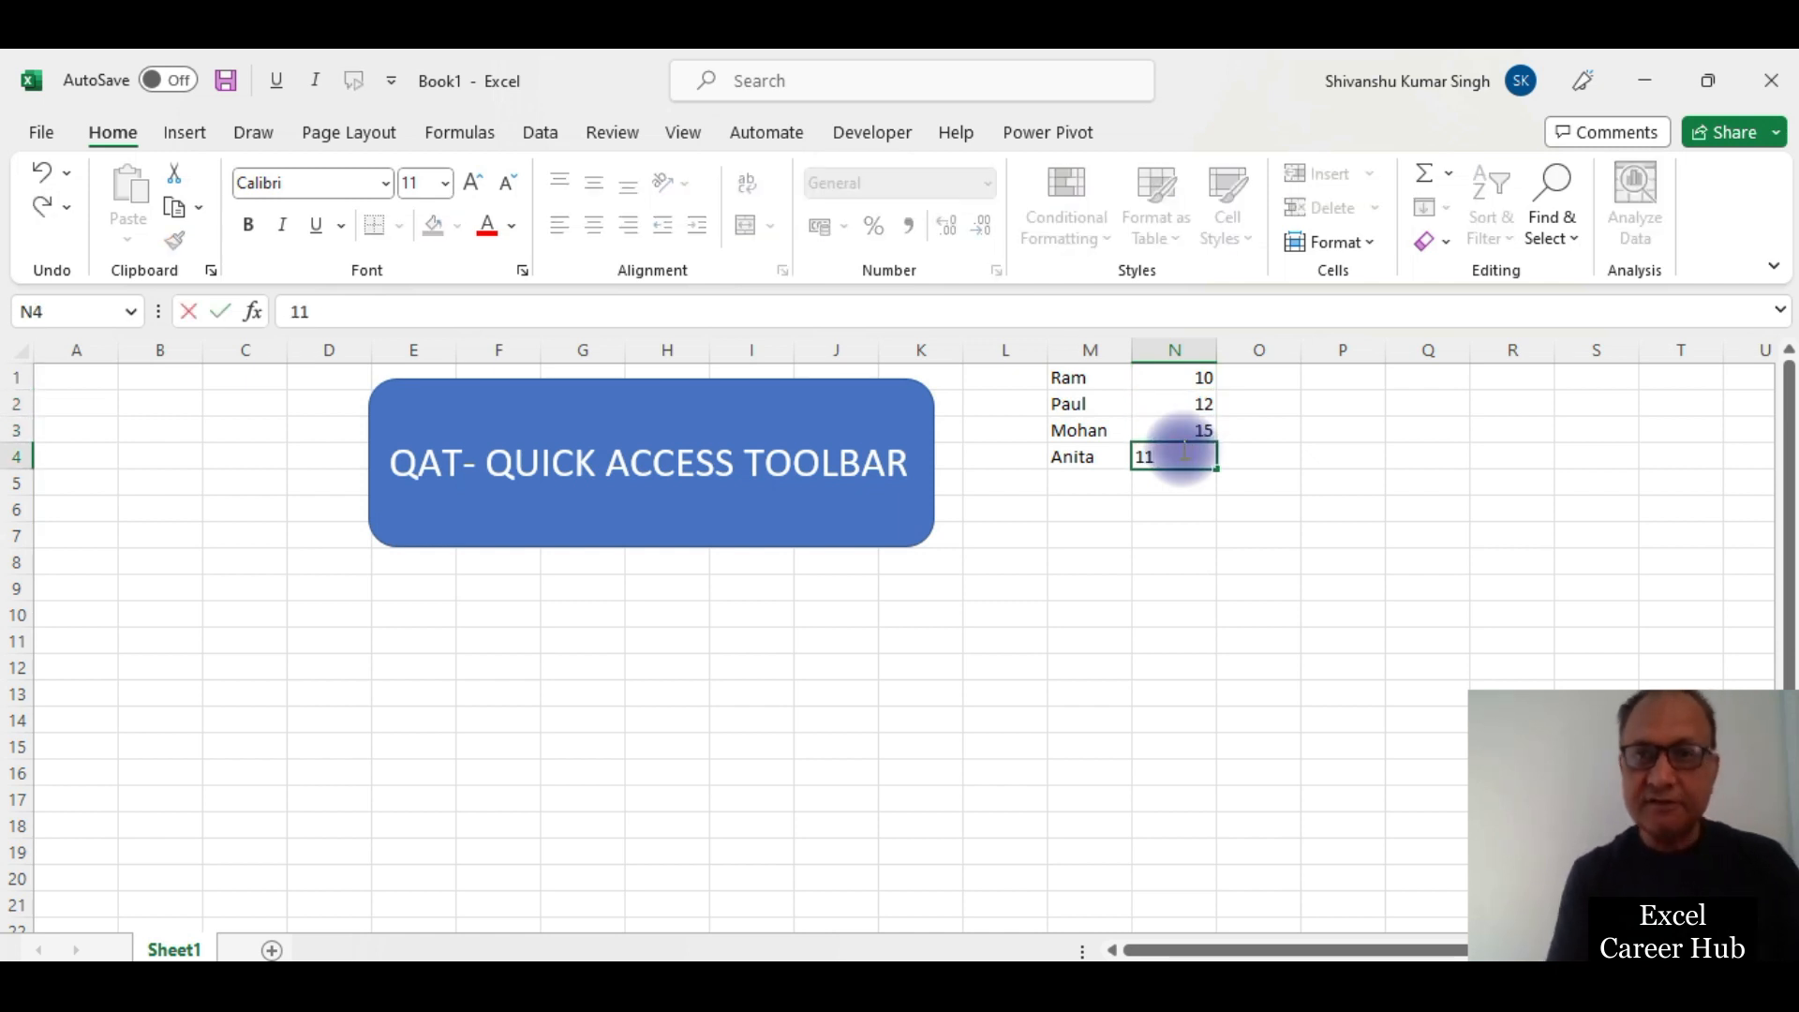
click(1397, 542)
Step: Have Speak Cells read the names and numbers in M1:N4 aloud, and deselect the range when it finishes
drag(1071, 377, 1173, 457)
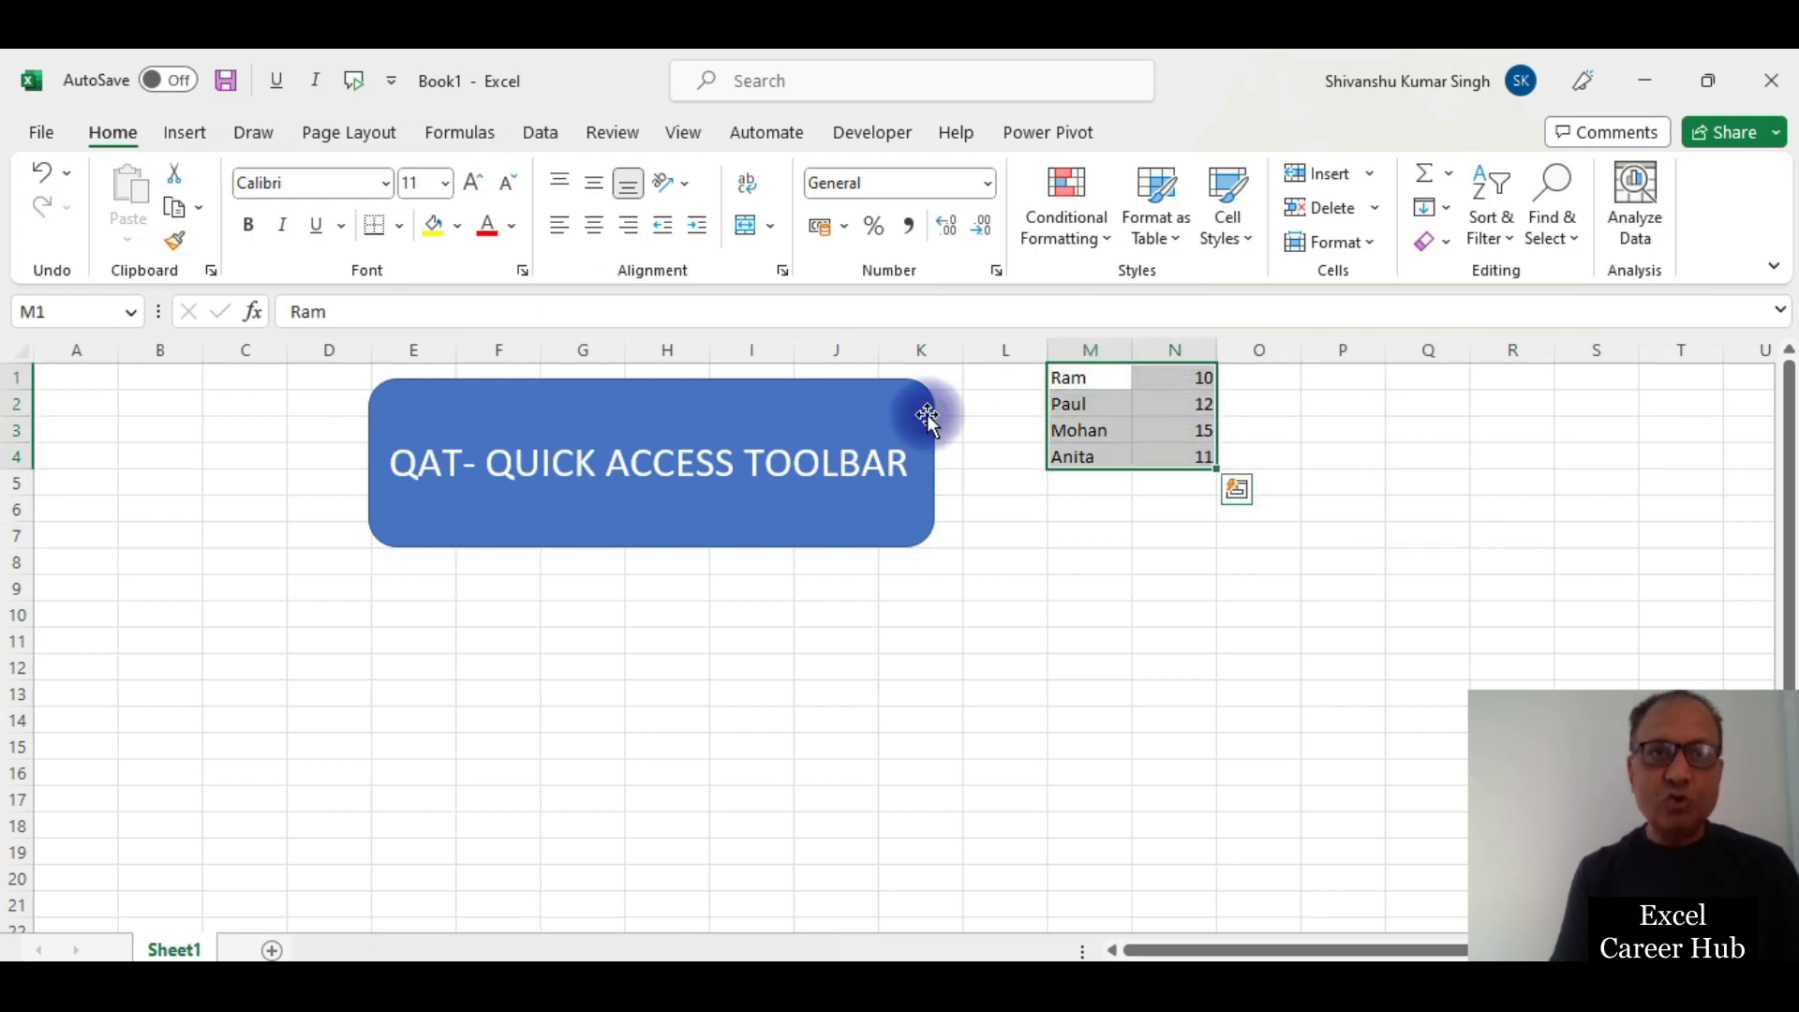
click(357, 80)
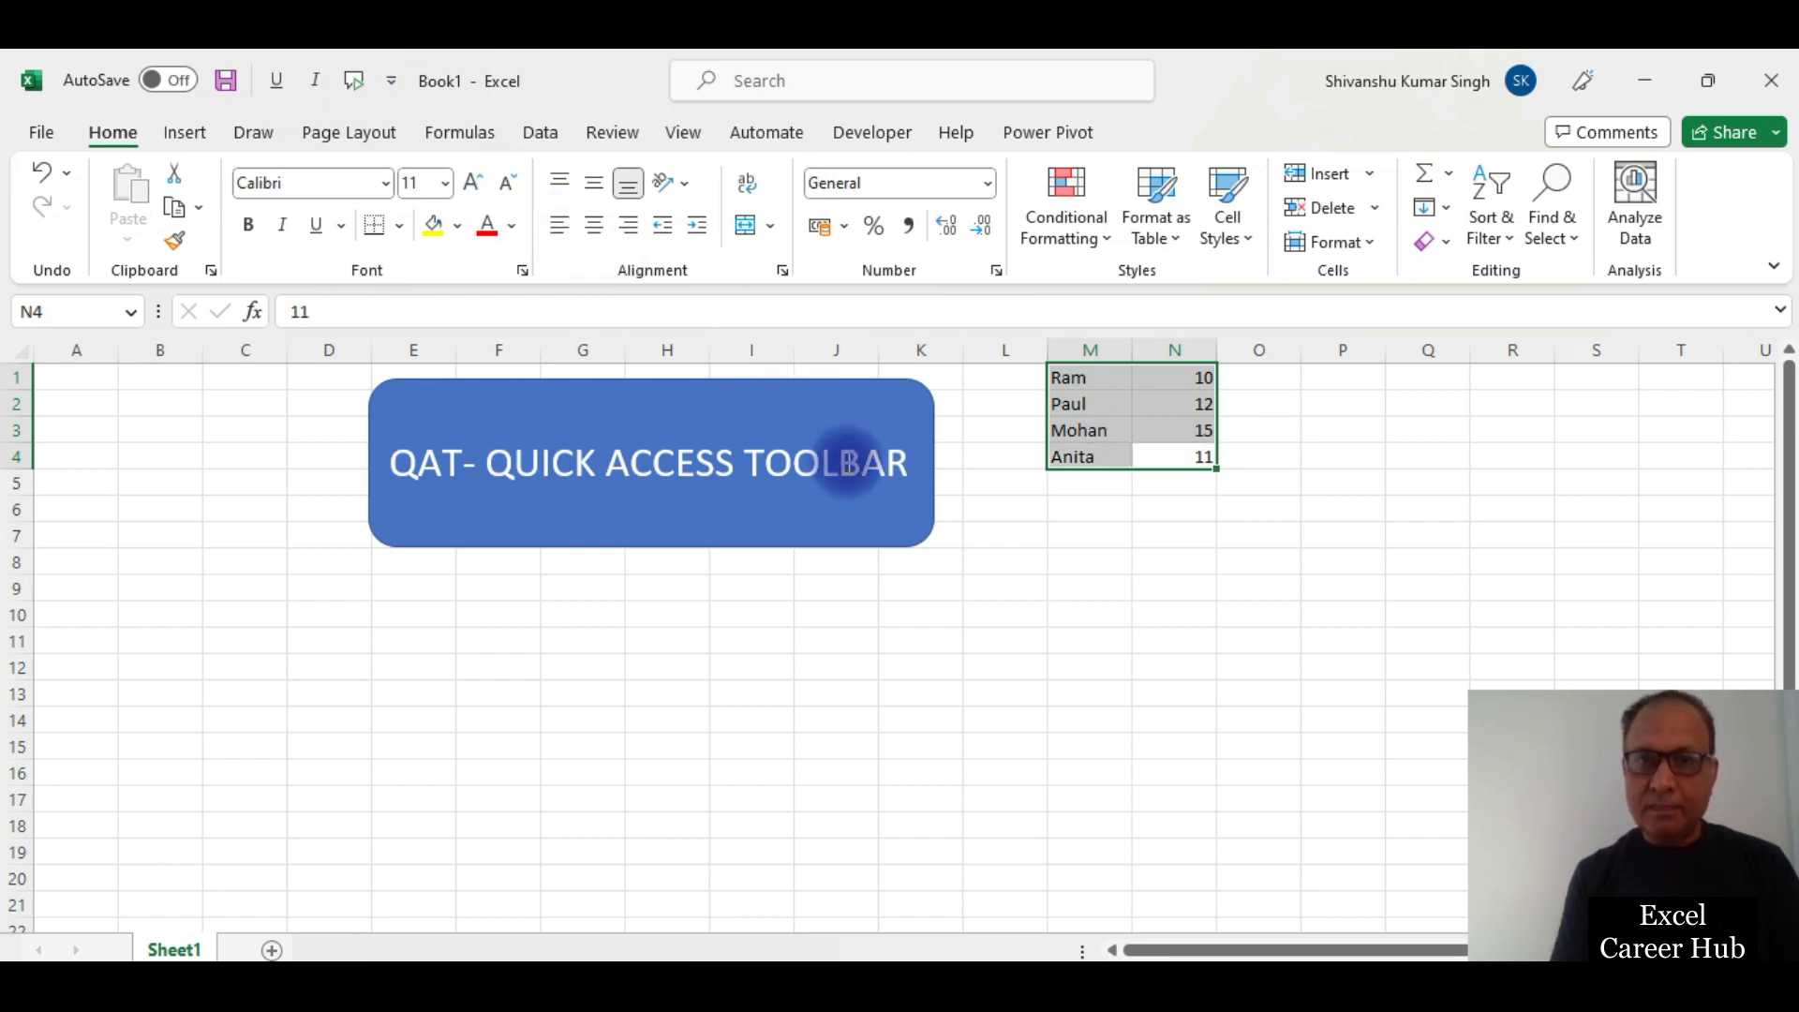
click(1241, 587)
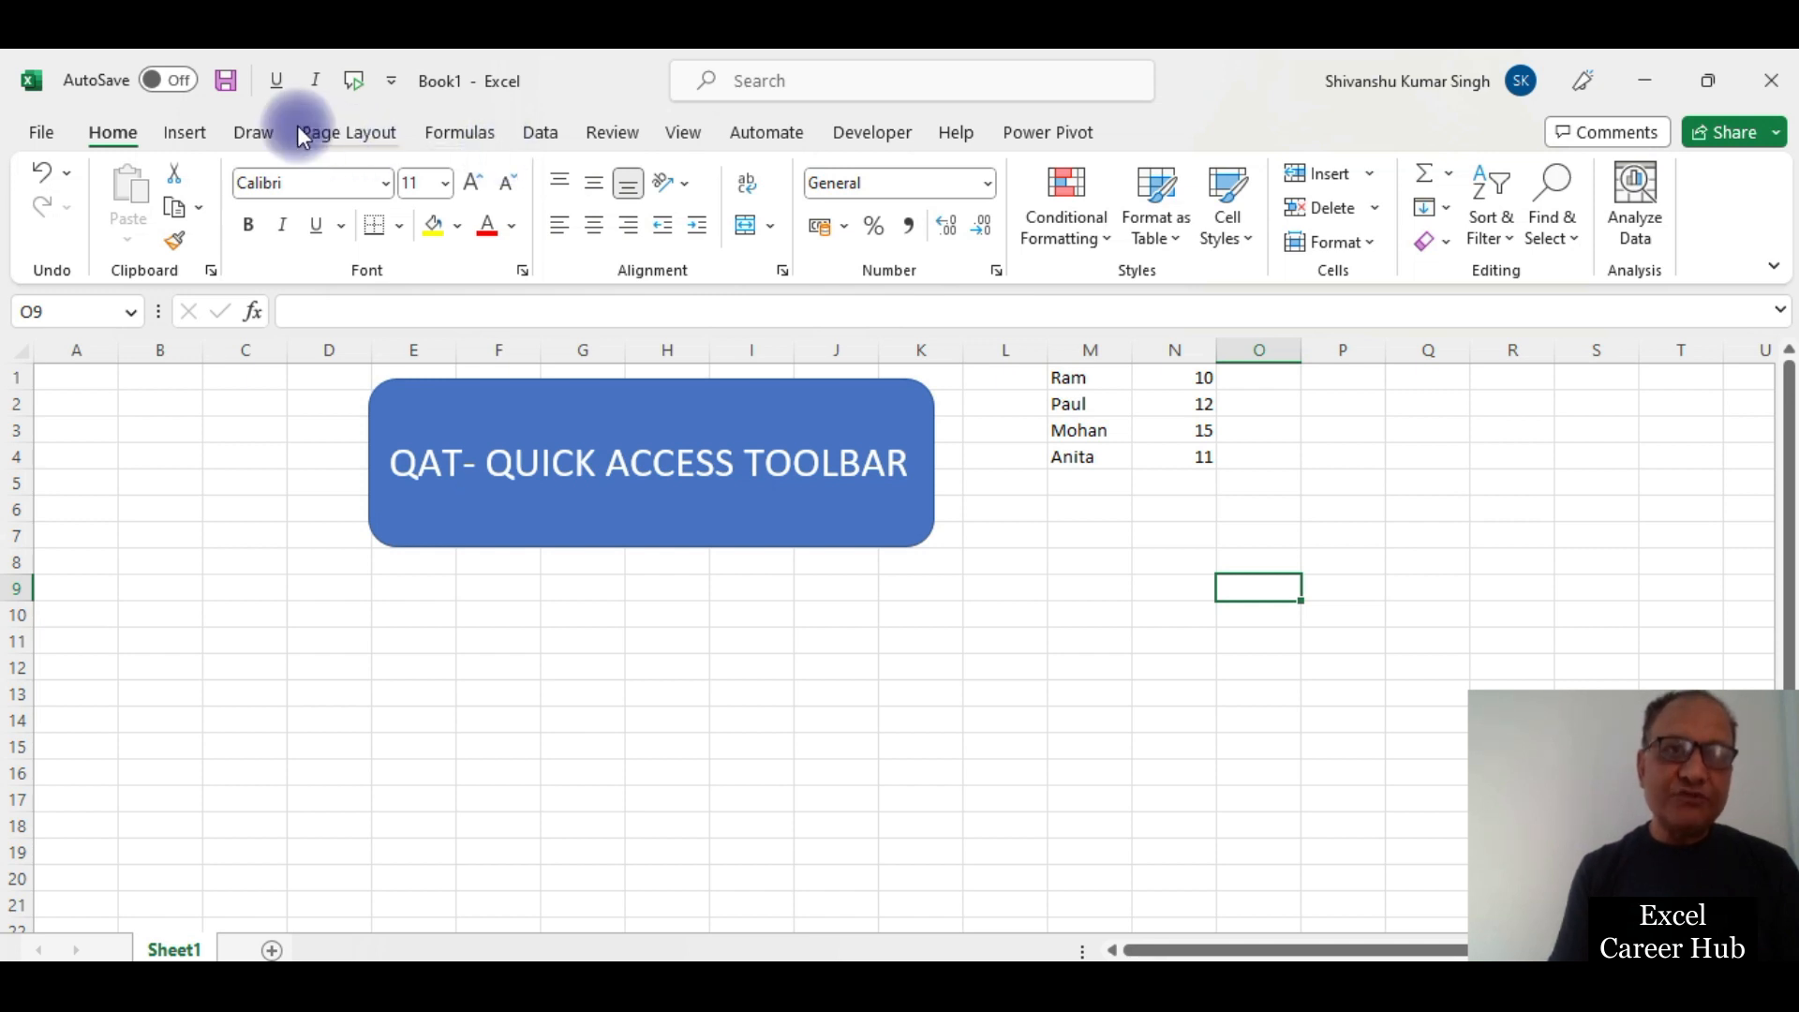
Step: Remove the Speak Cells command from the Quick Access Toolbar
right_click(279, 90)
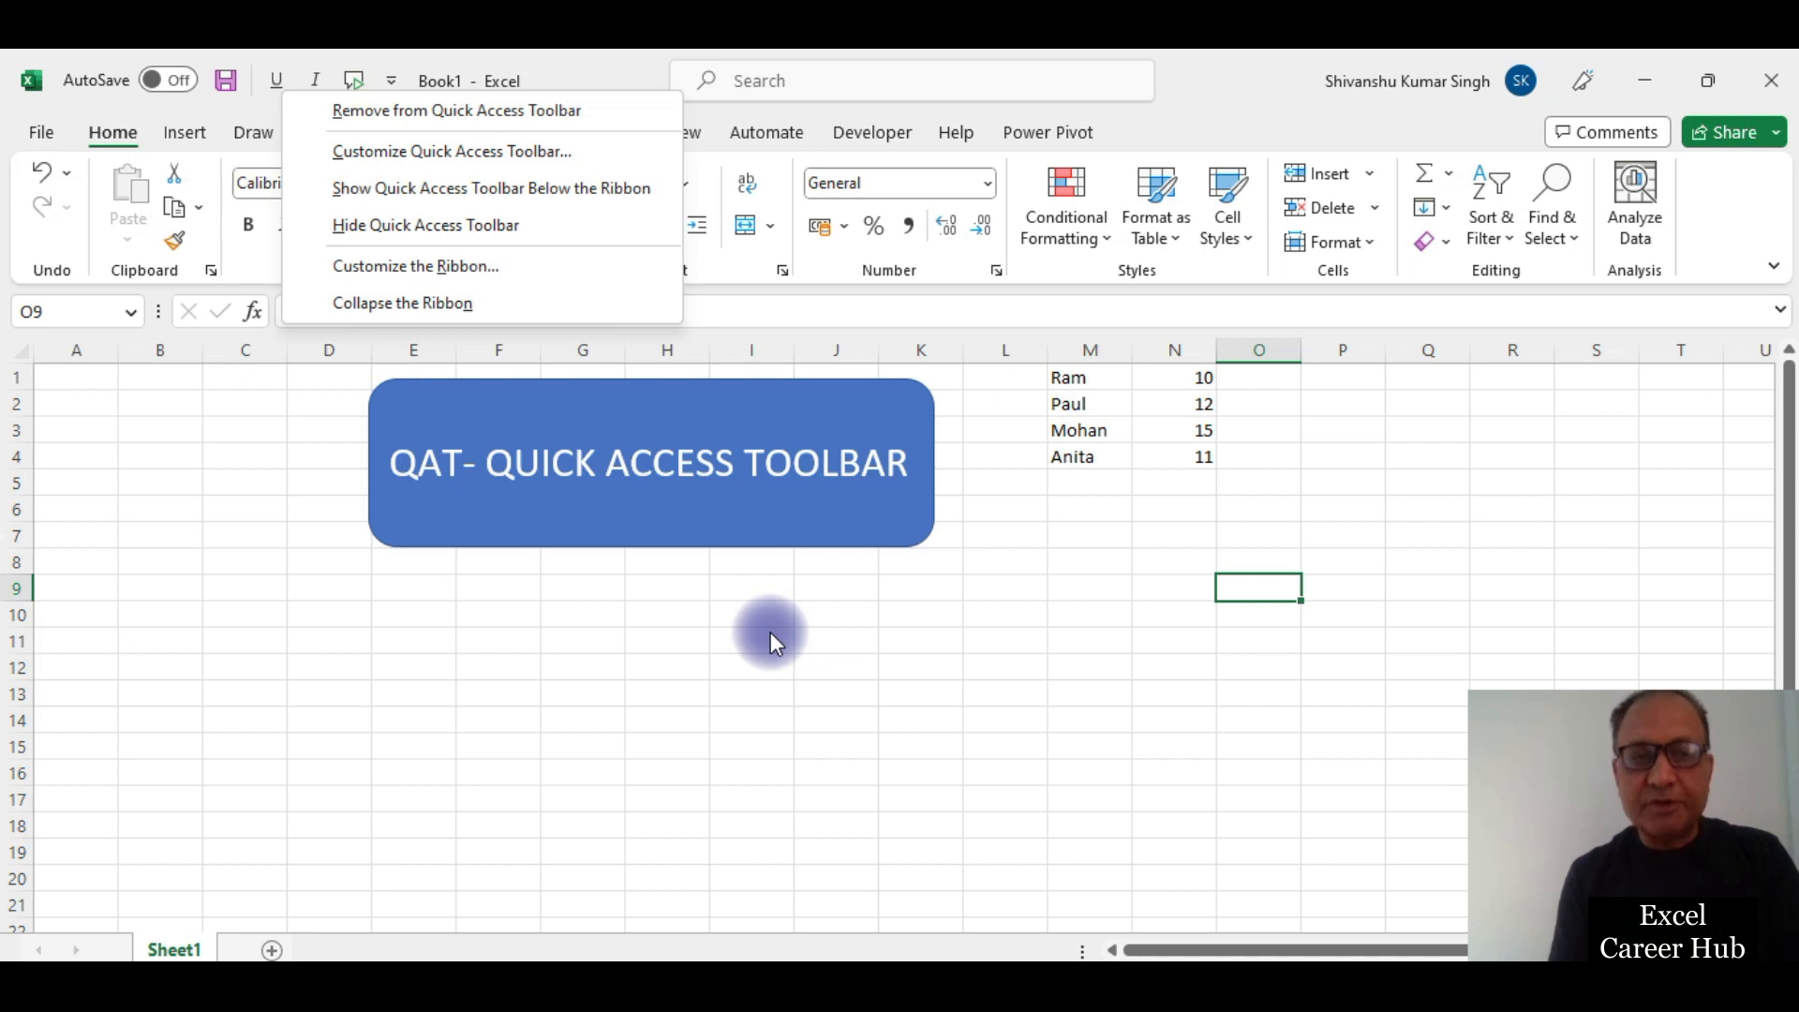
click(161, 453)
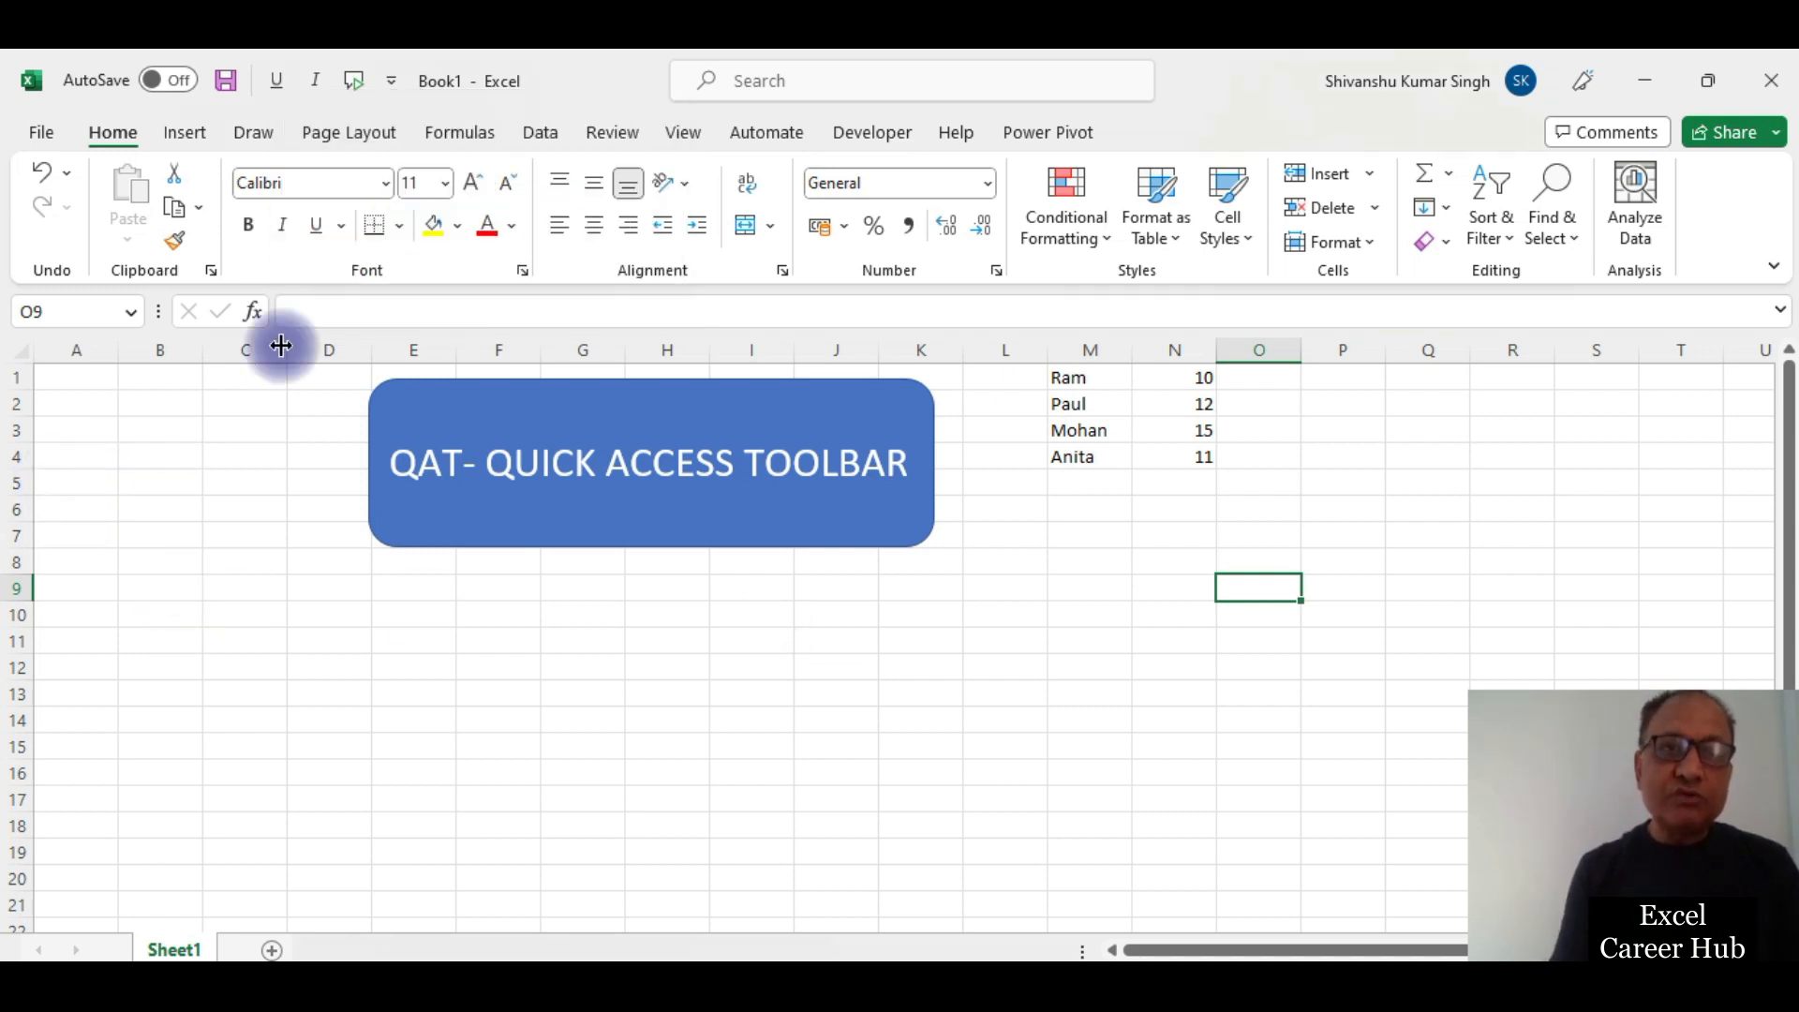
right_click(349, 81)
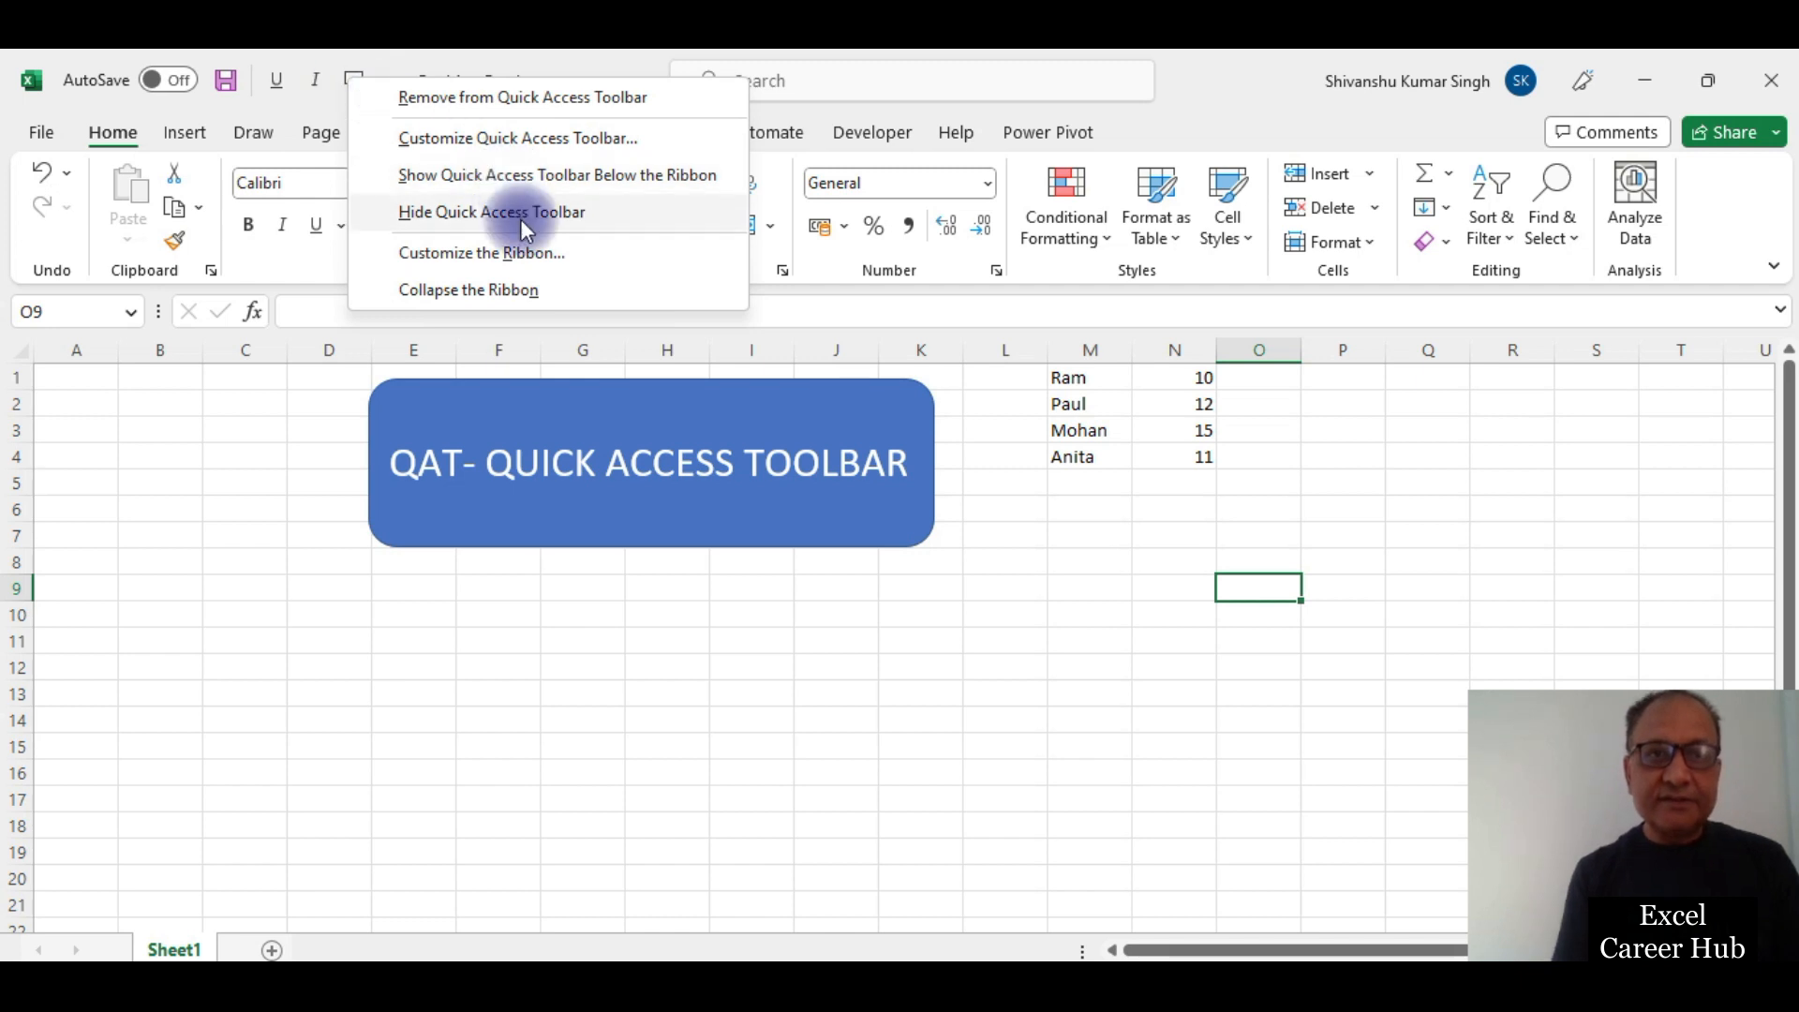
click(504, 104)
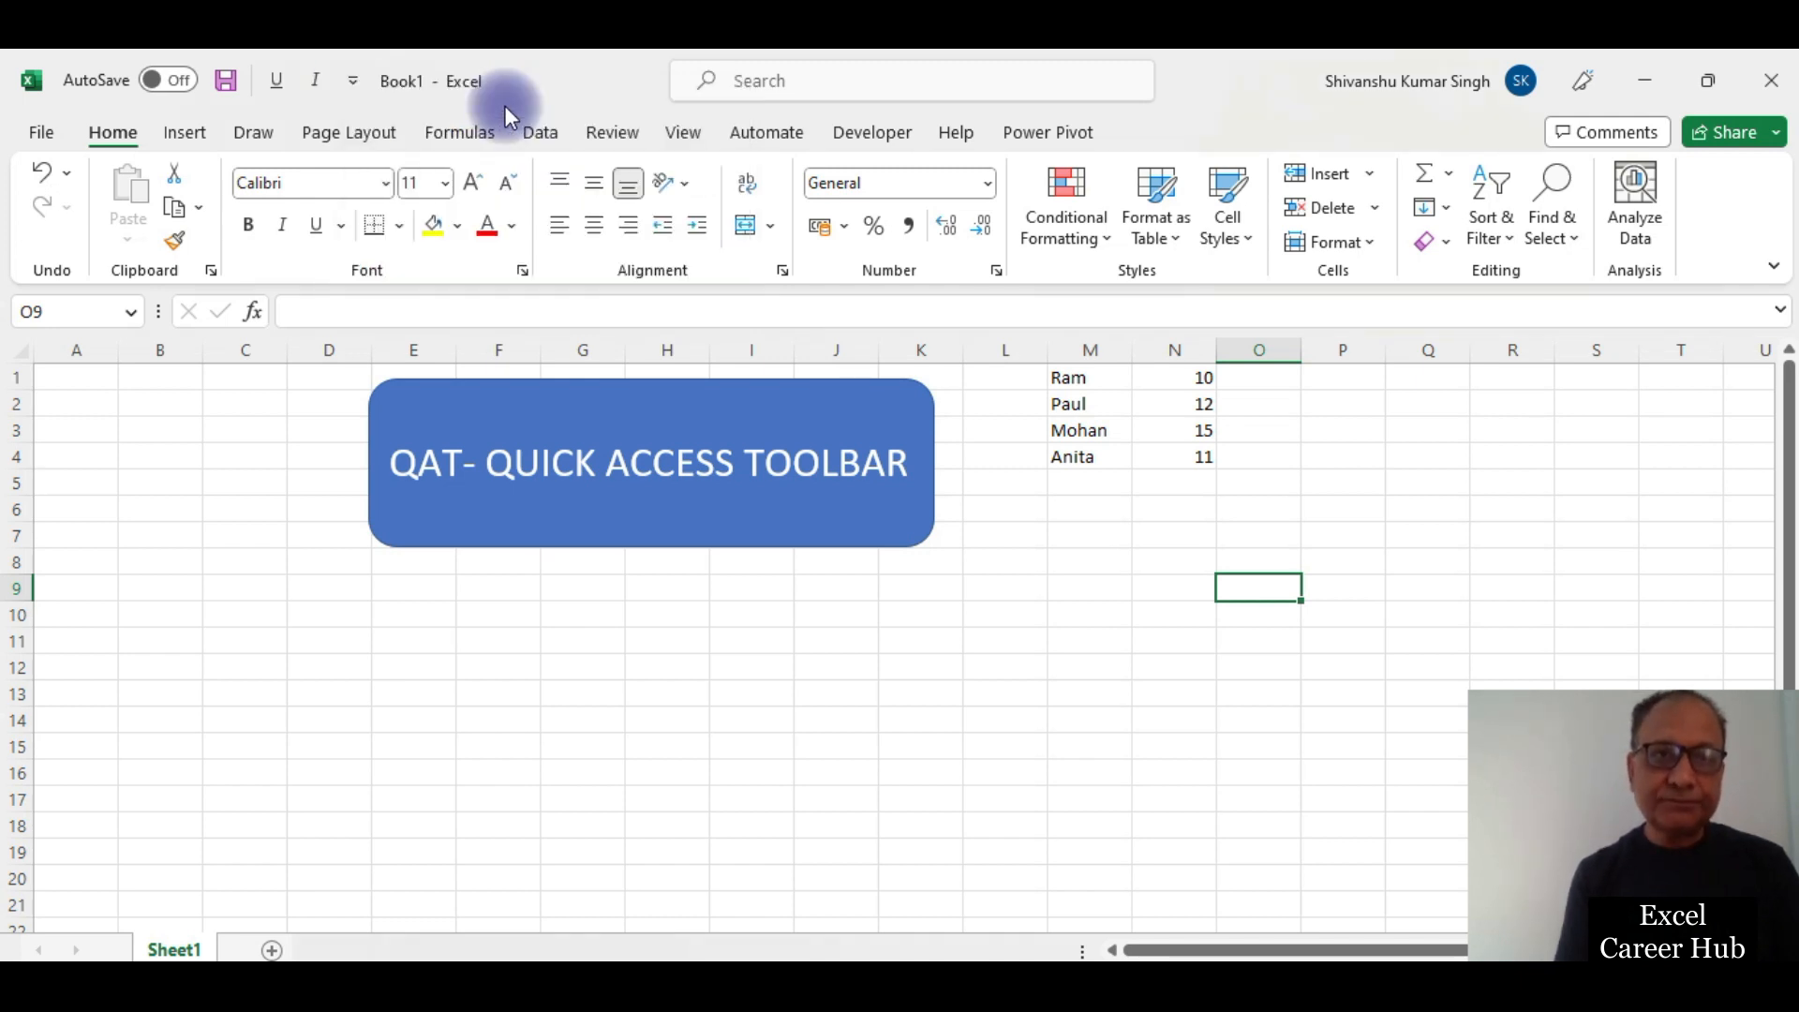
Step: Show the Quick Access Toolbar below the ribbon and move it back above the ribbon
right_click(300, 92)
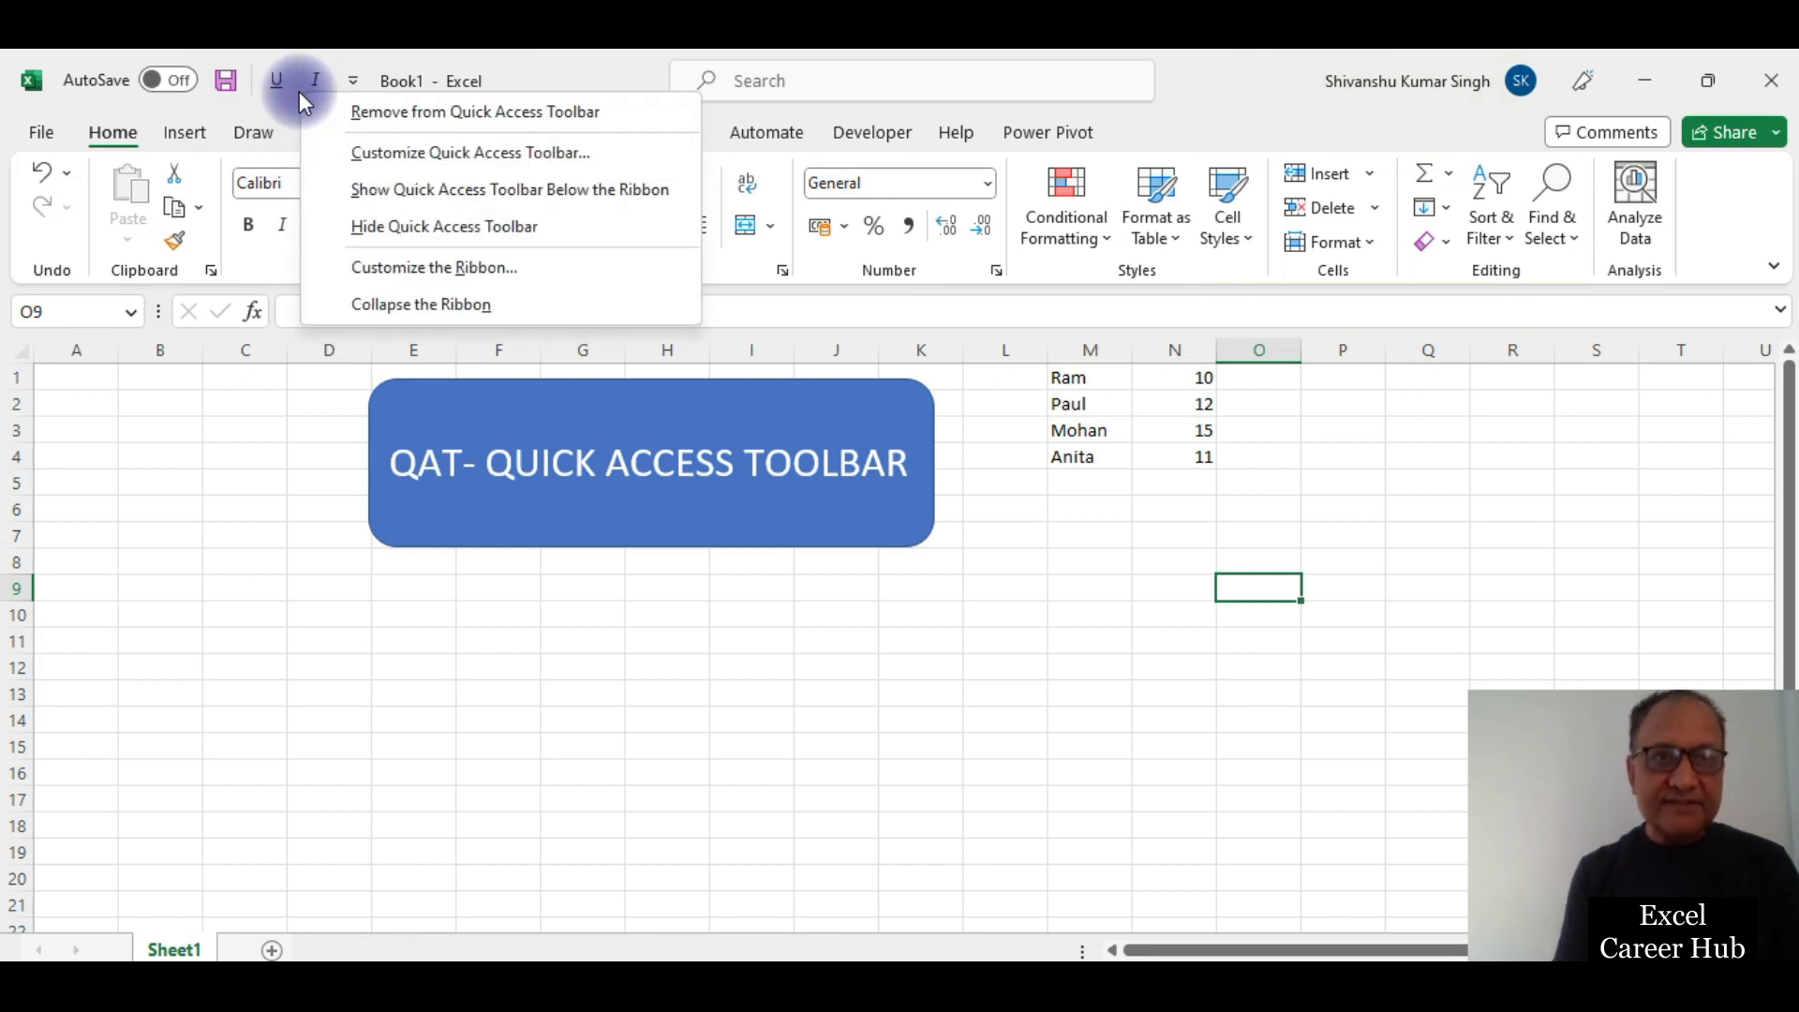
click(431, 189)
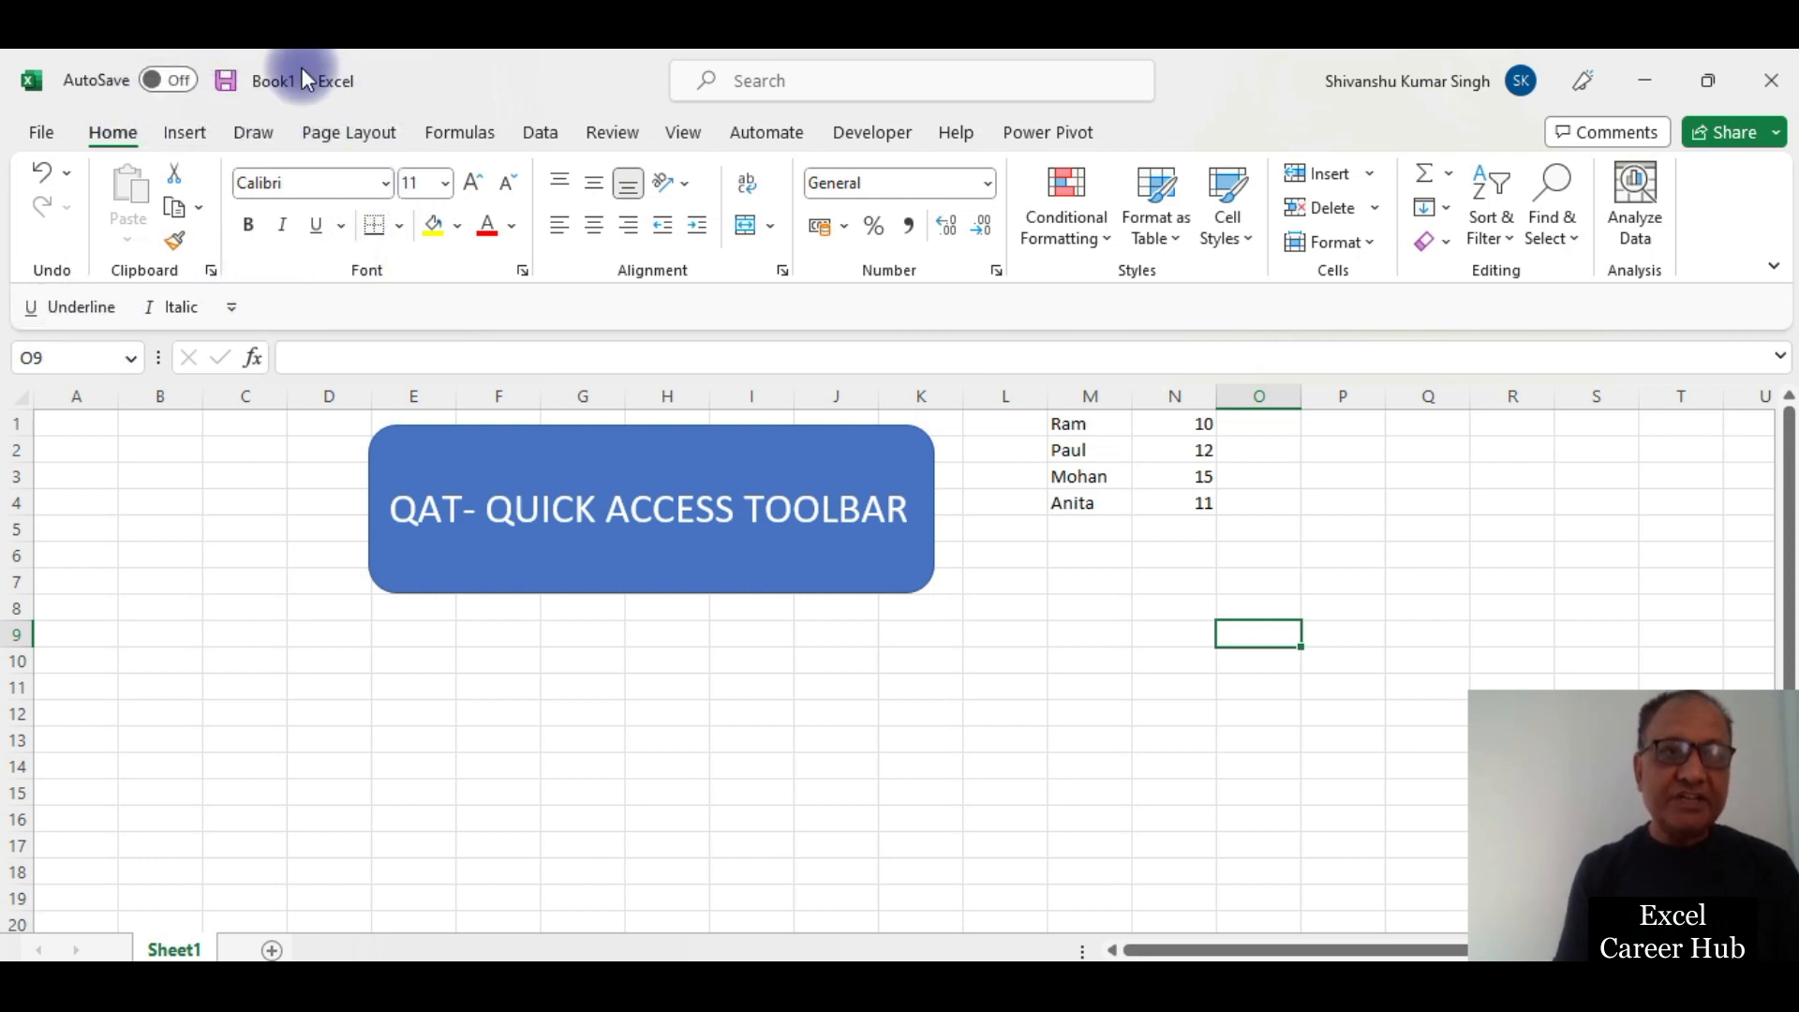
right_click(152, 317)
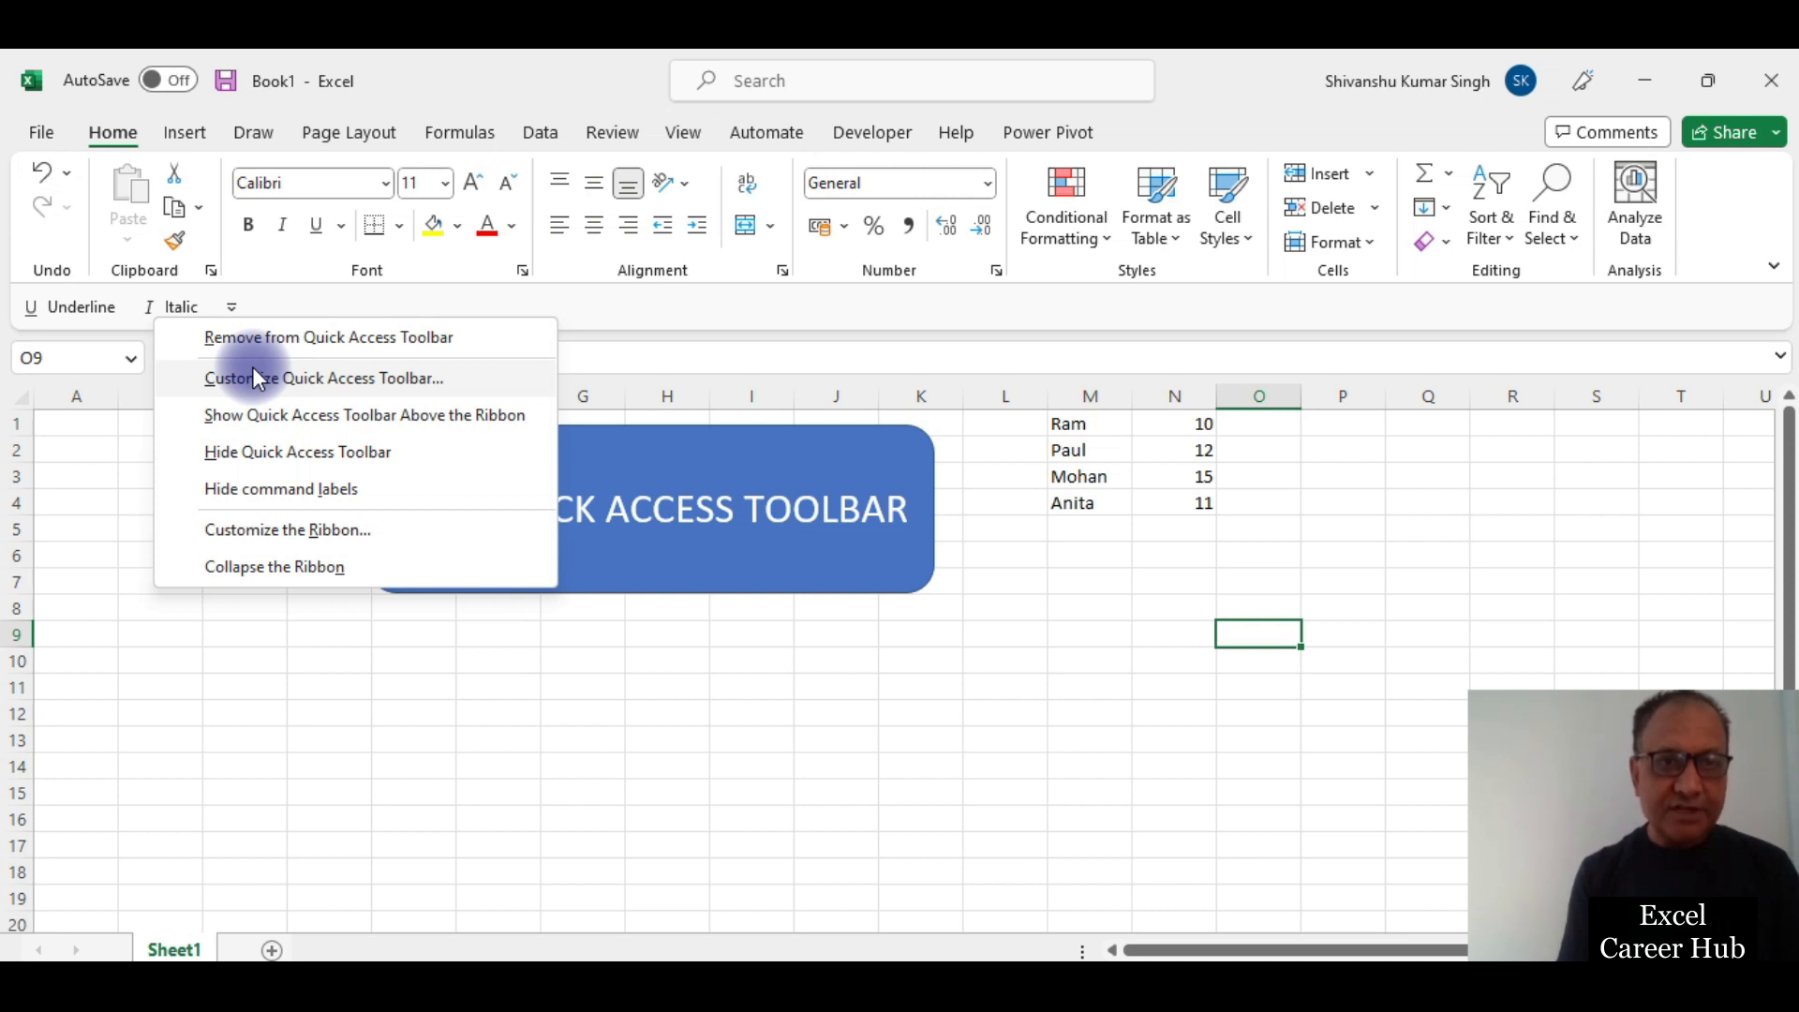
click(261, 426)
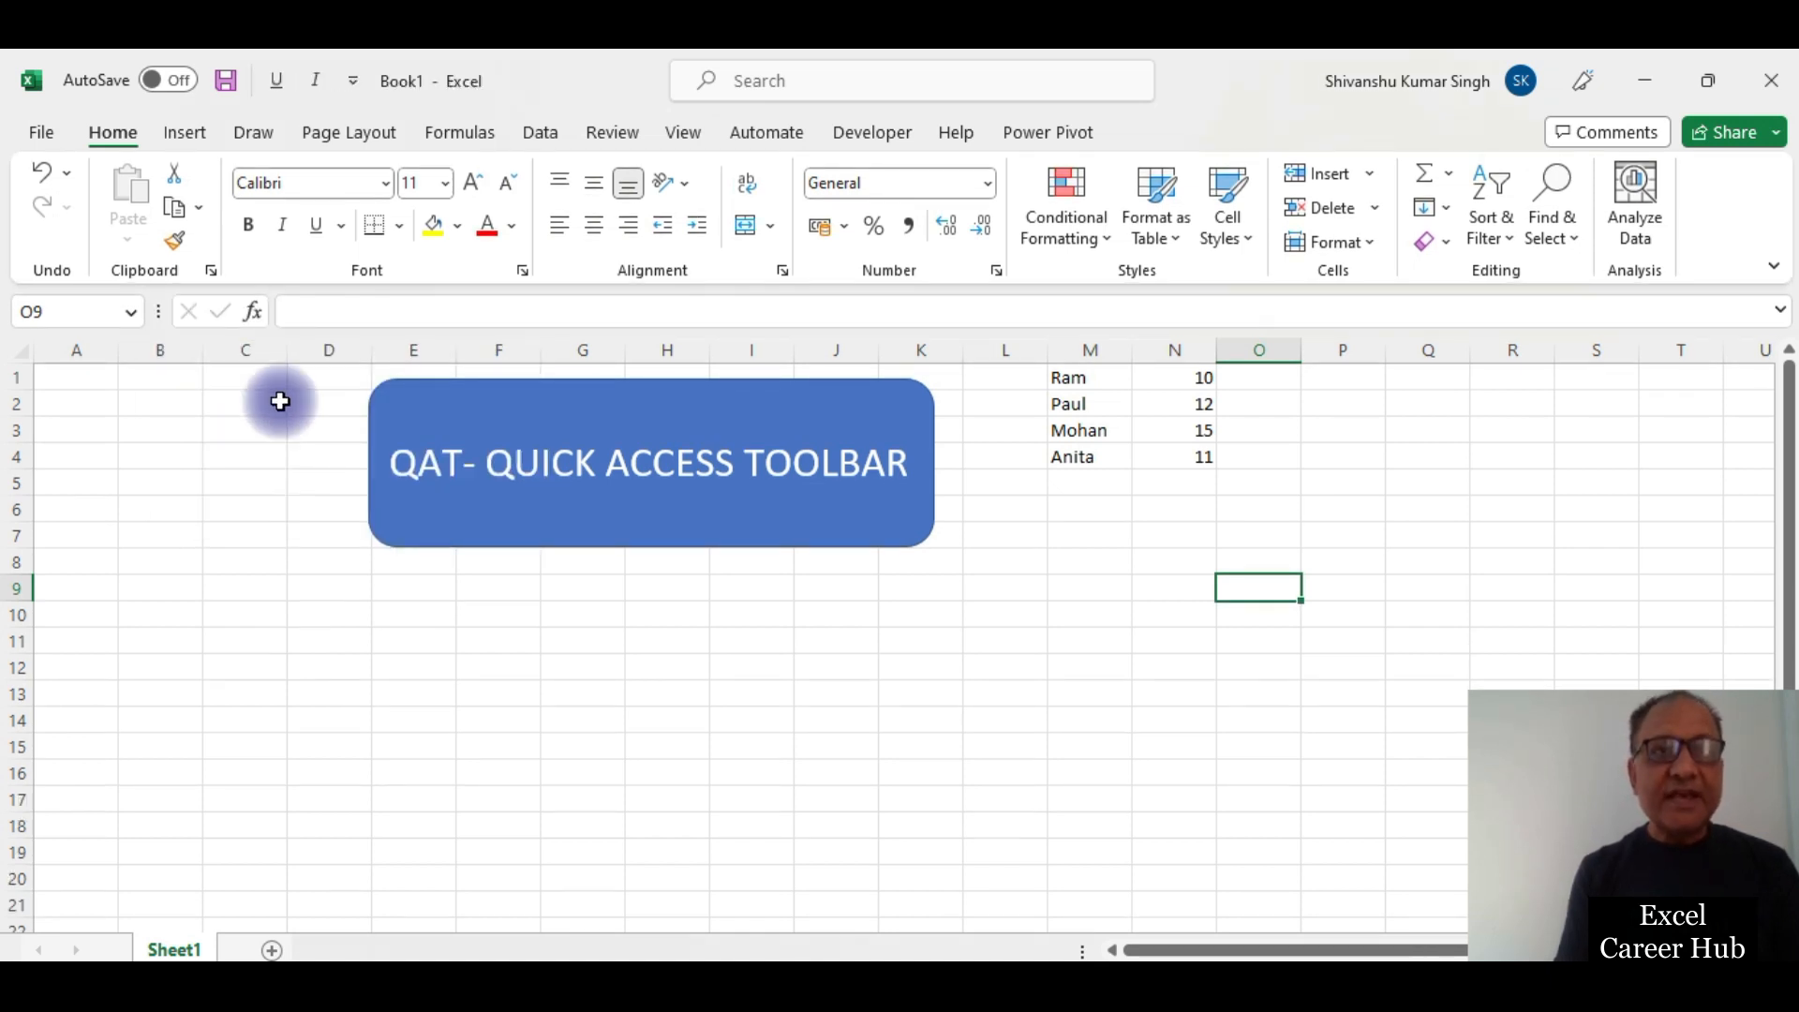